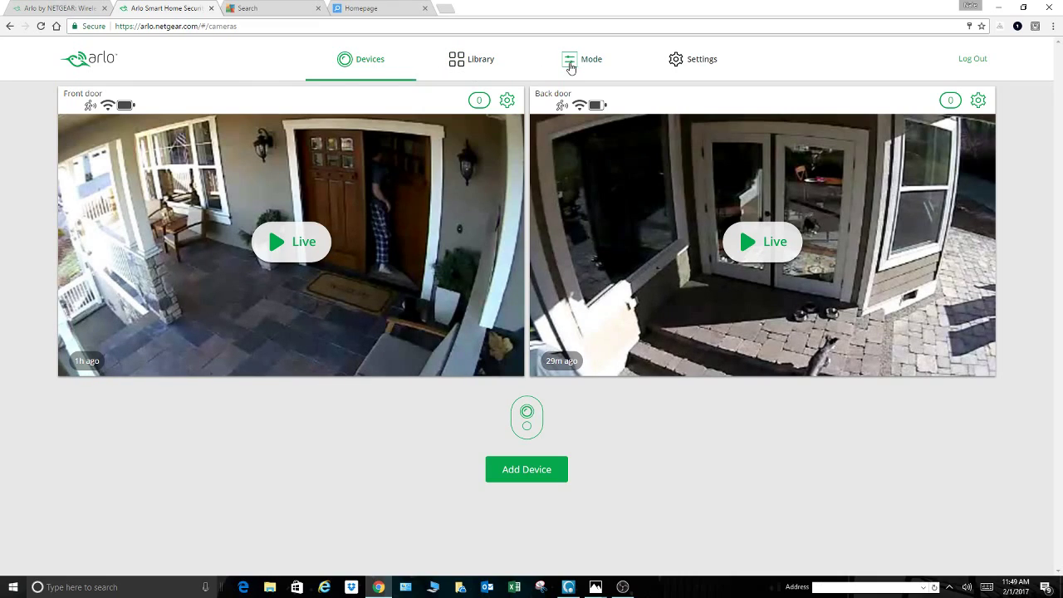
Open the camera modes, view the weekly schedule, and return to the mode list
left_click(570, 67)
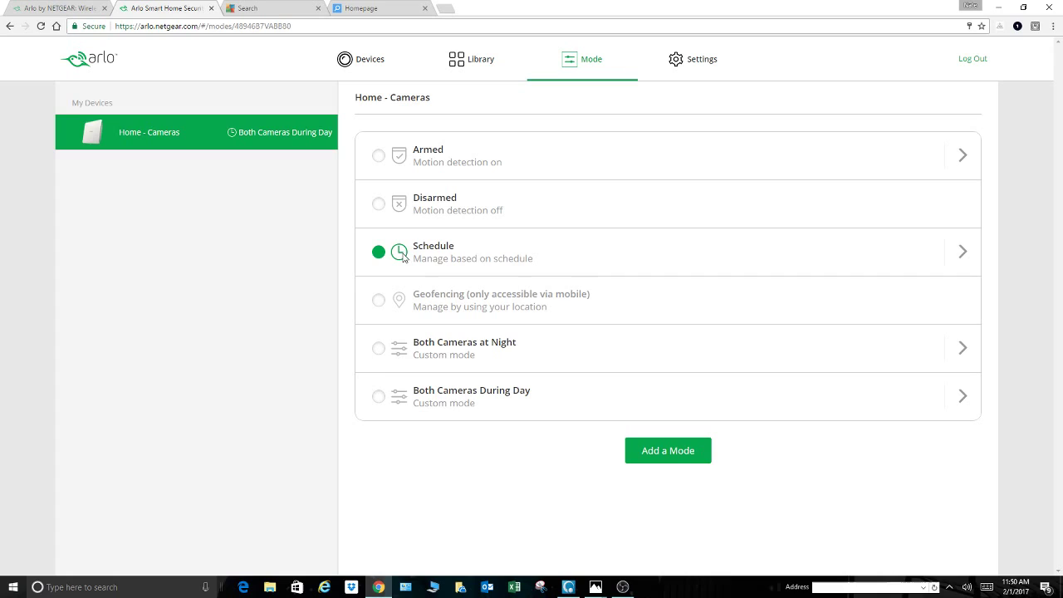
left_click(961, 253)
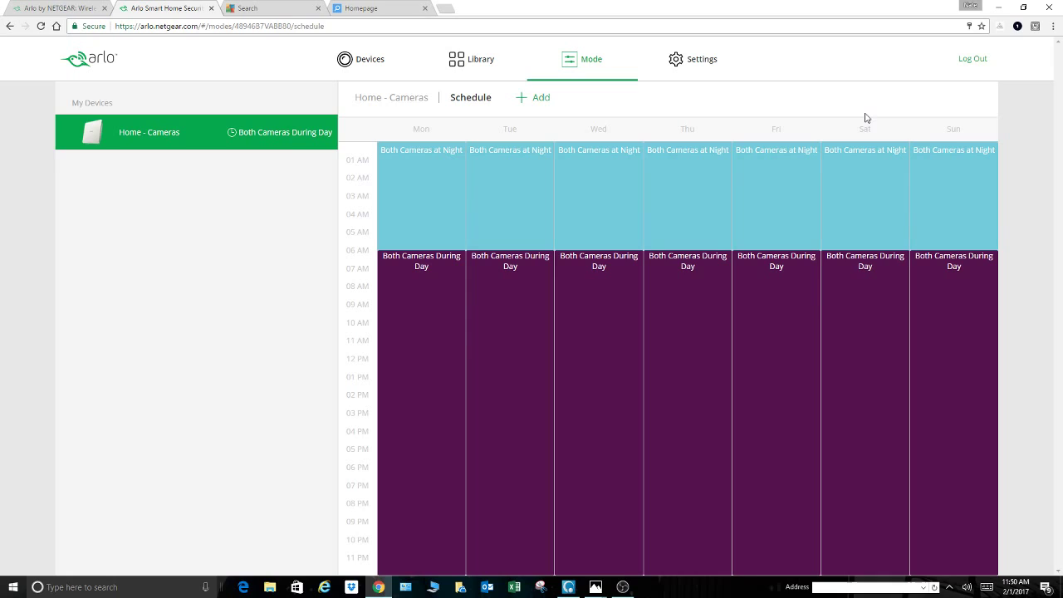
left_click(380, 99)
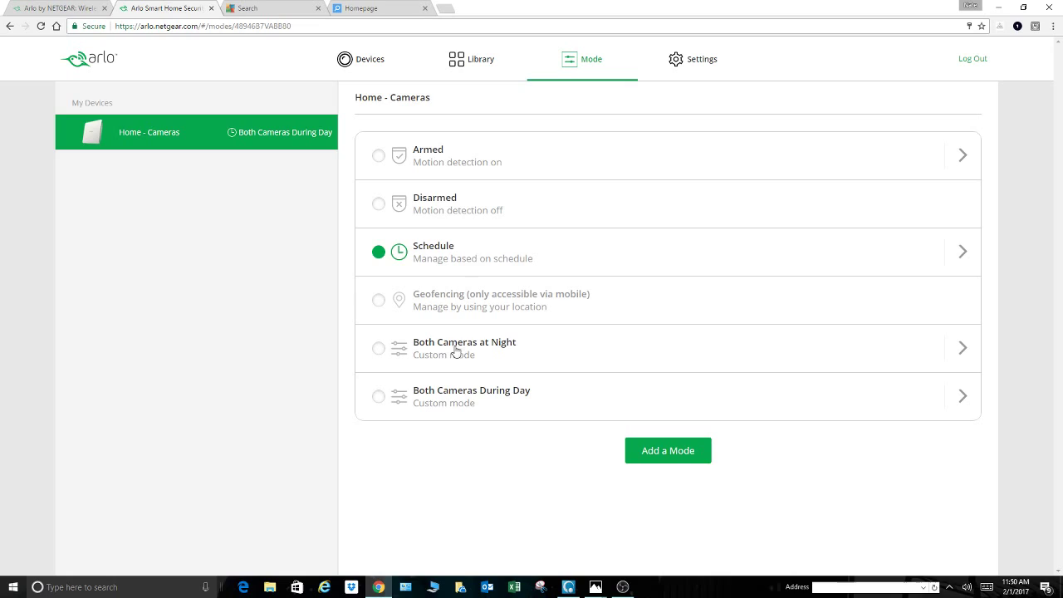
Add a new custom mode named "Run at same time"
left_click(671, 455)
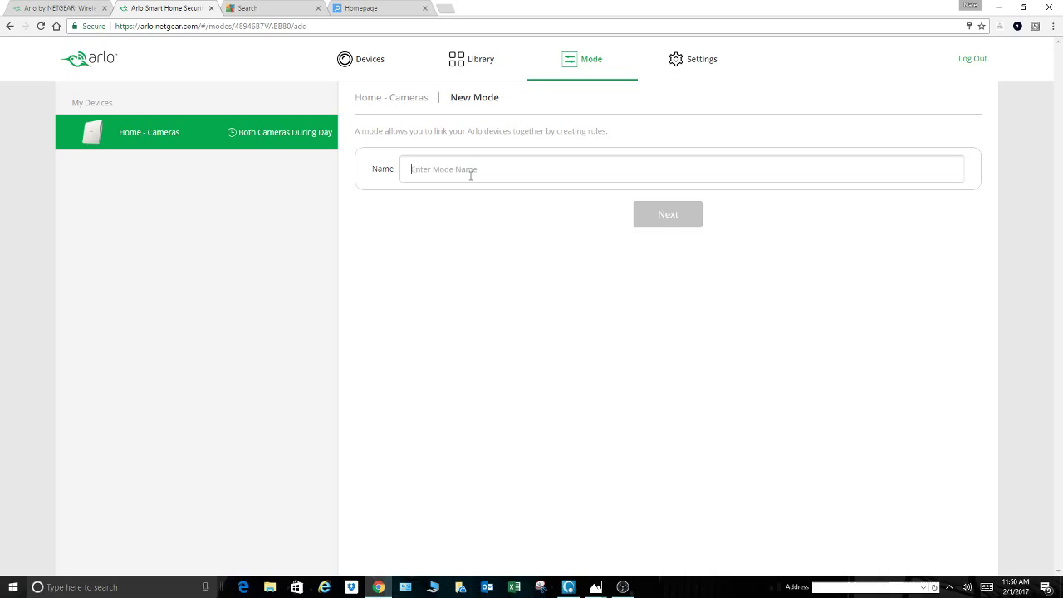
type("Run at a")
type("ame time")
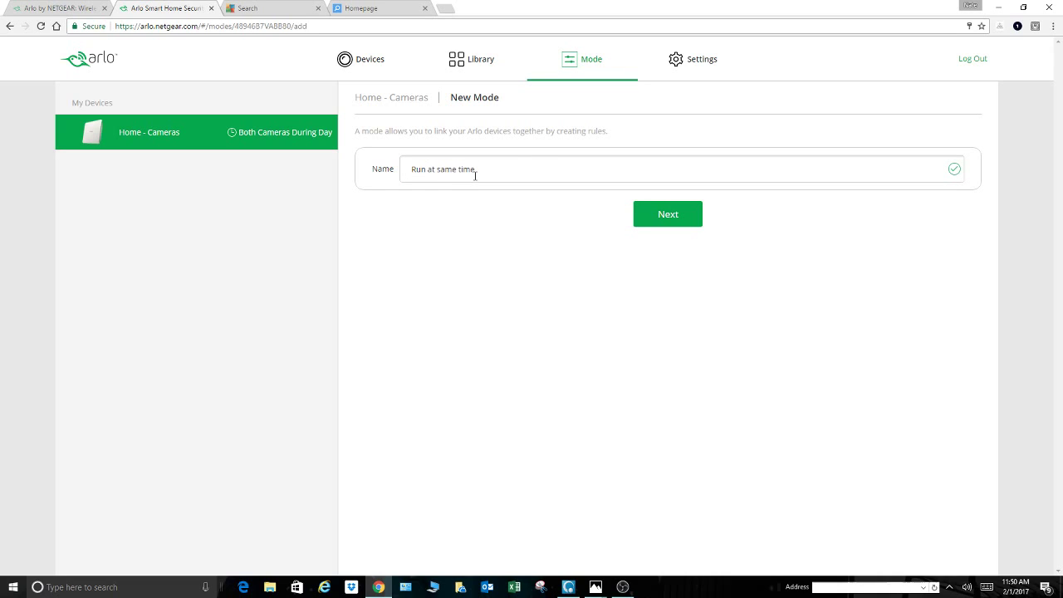
left_click(671, 214)
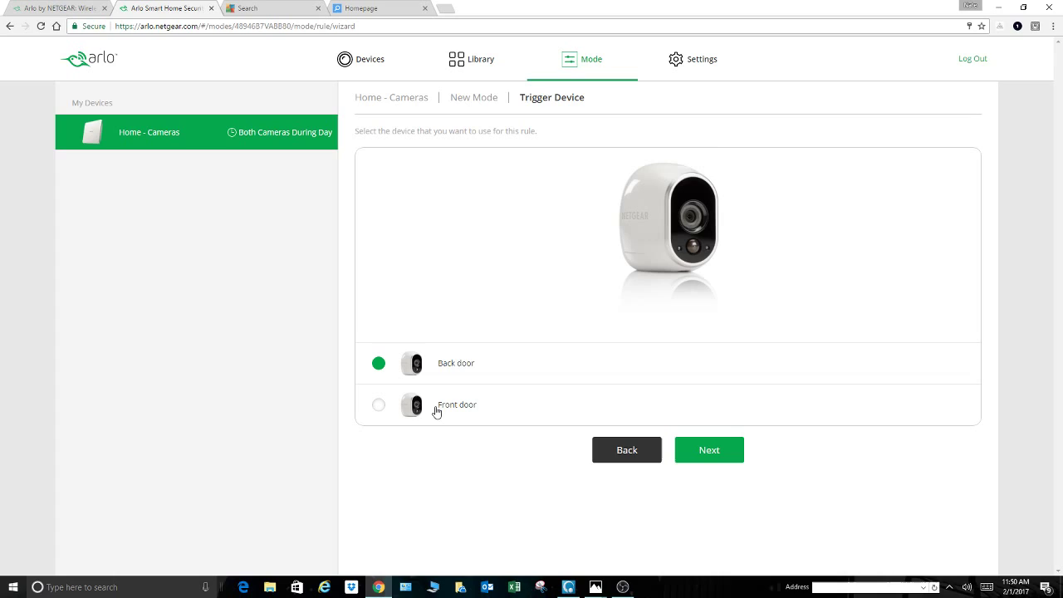
Use motion at the Back door camera as the rule's trigger, with motion sensitivity set to 65
left_click(705, 456)
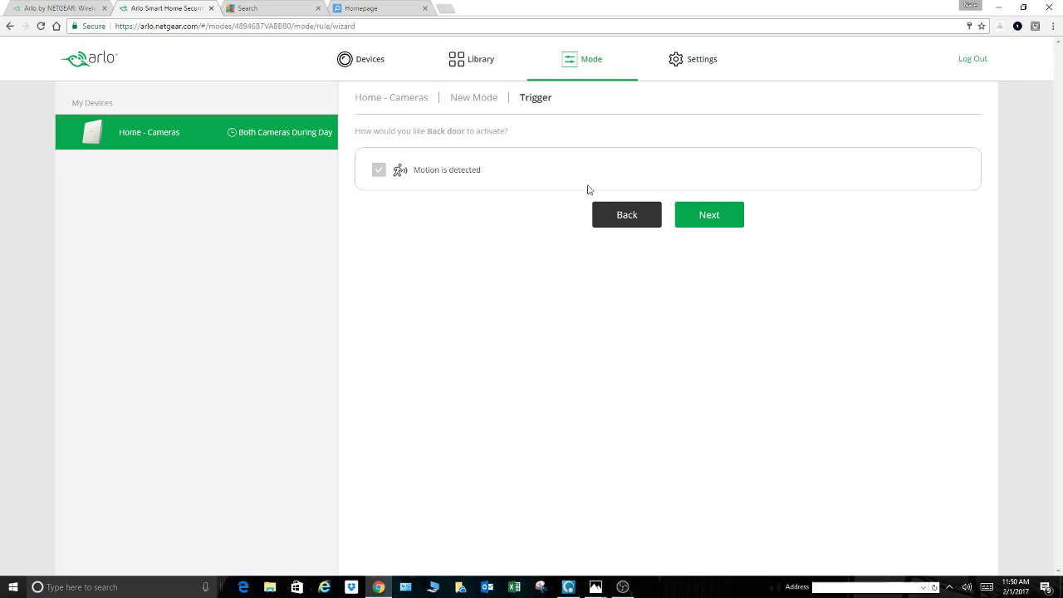
left_click(702, 218)
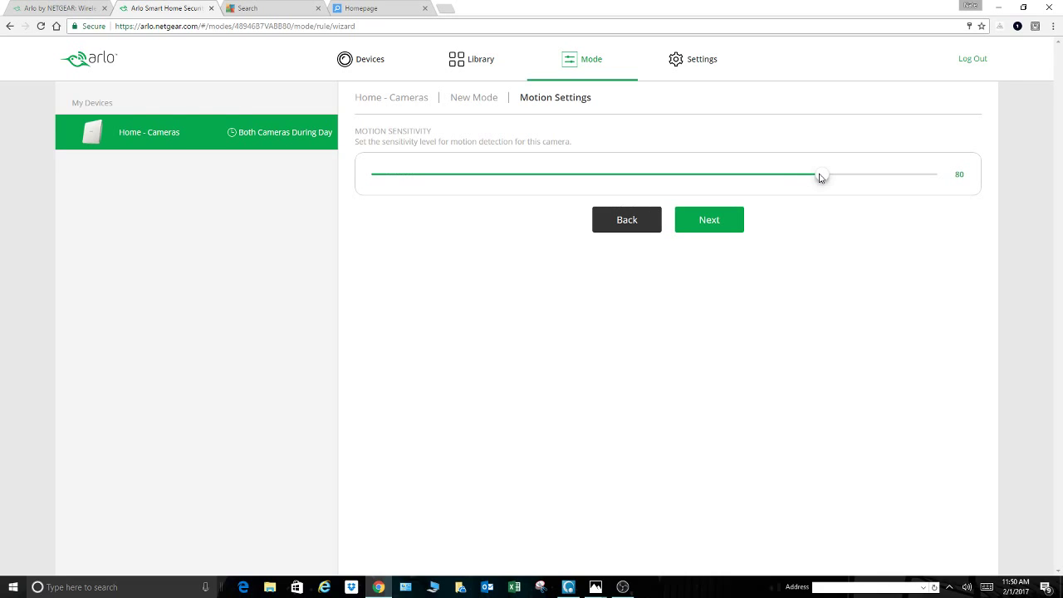
left_click_drag(820, 177, 438, 178)
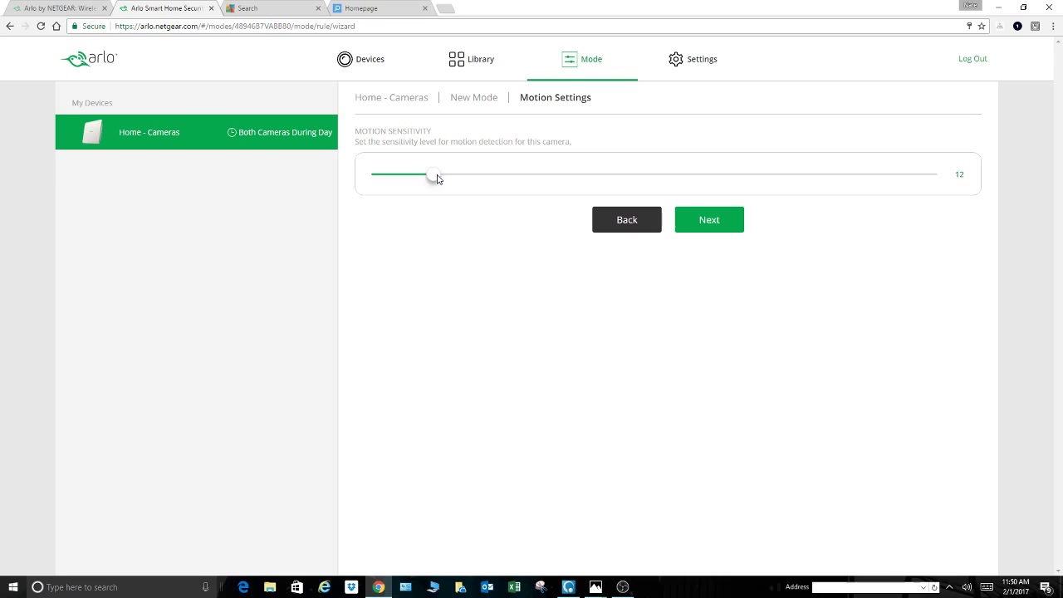
left_click_drag(438, 178, 735, 189)
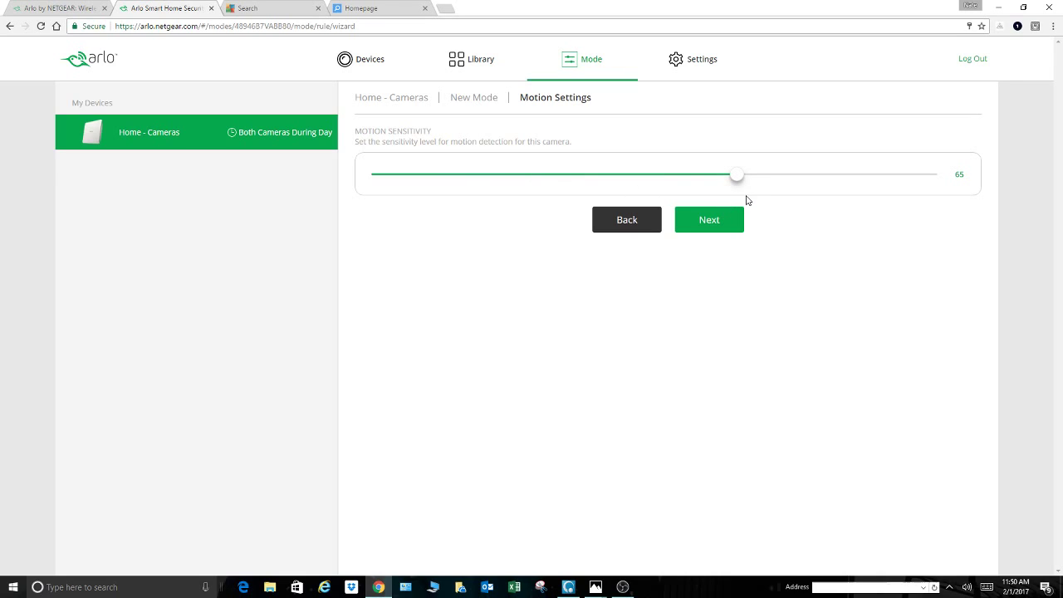
left_click(704, 224)
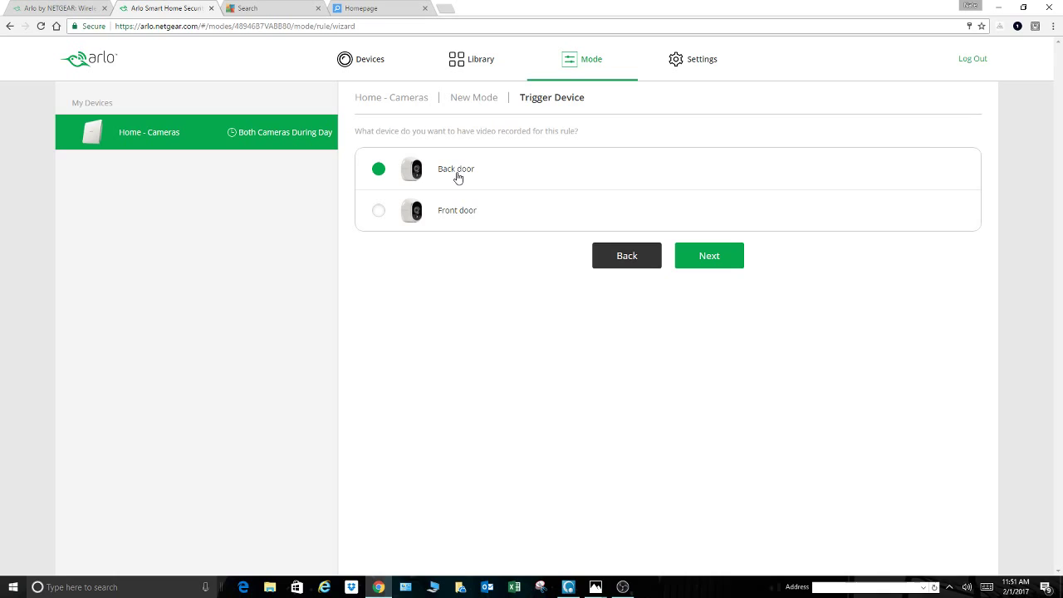
Have the Back door camera record video when motion is detected, after checking its recording length setting
left_click(709, 257)
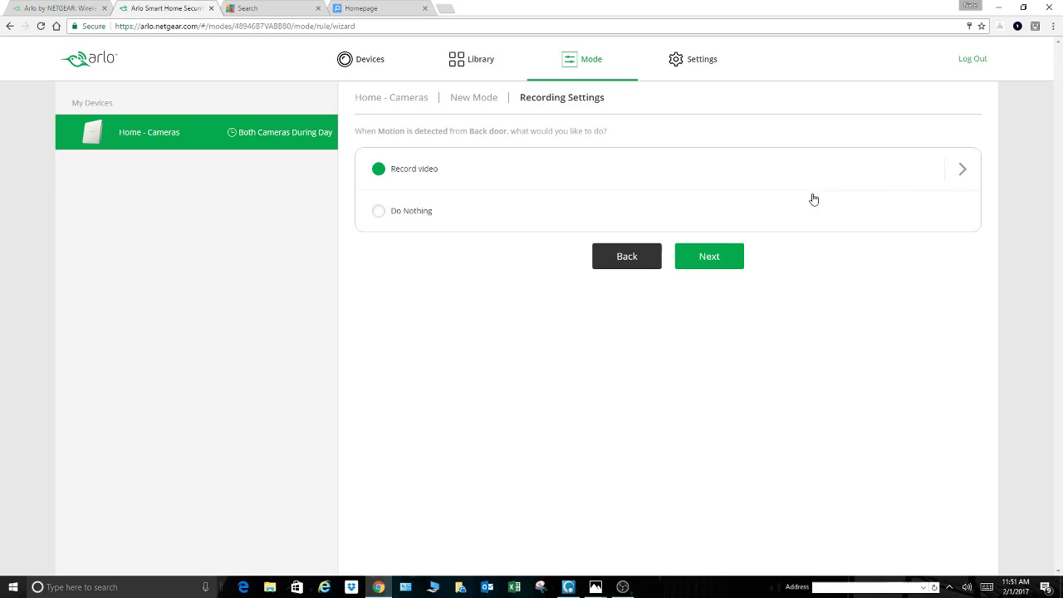
left_click(963, 172)
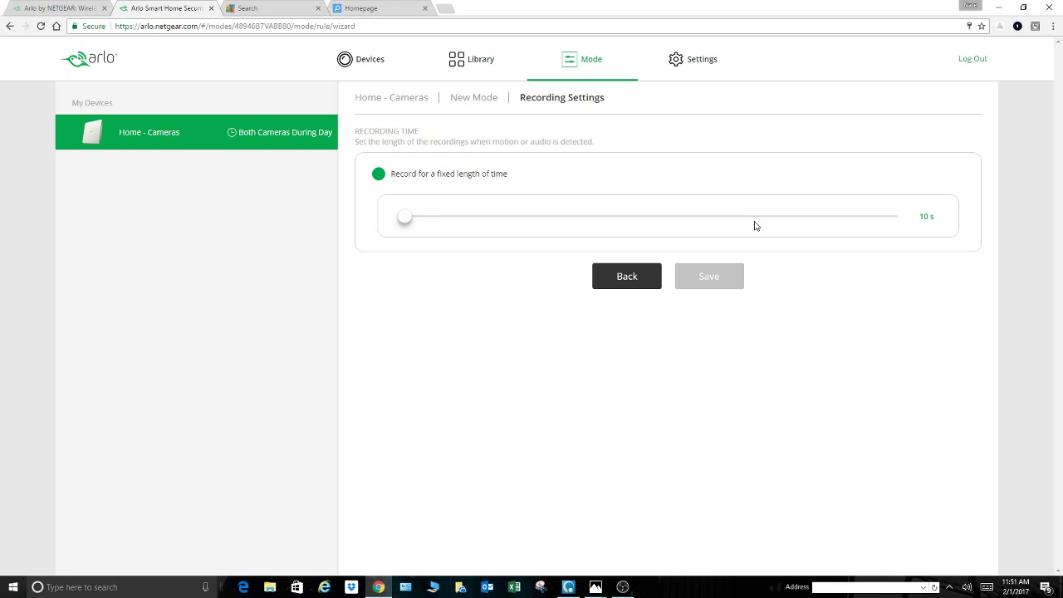
left_click(627, 278)
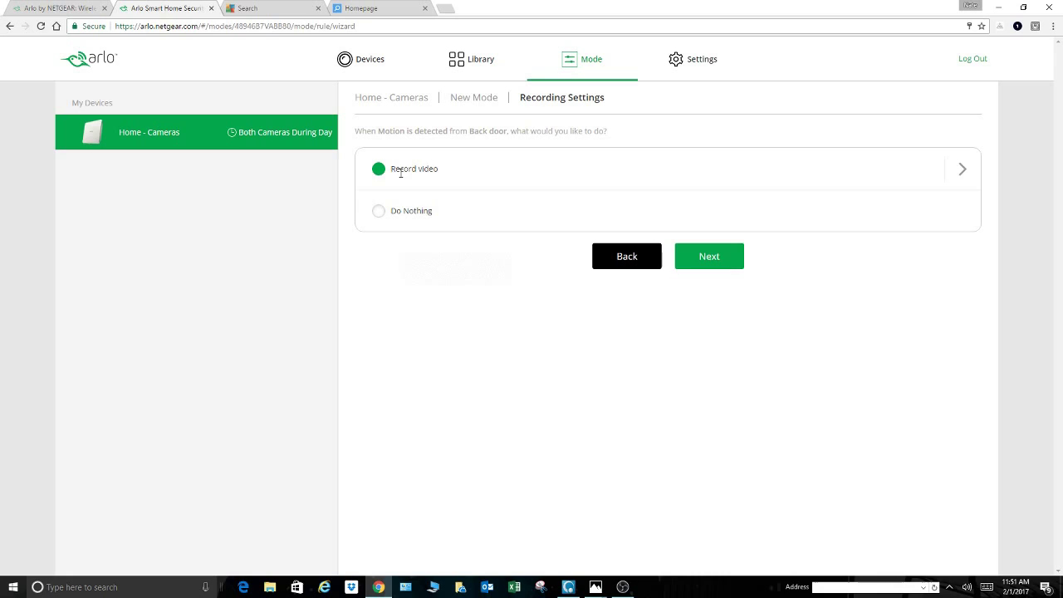
left_click(717, 264)
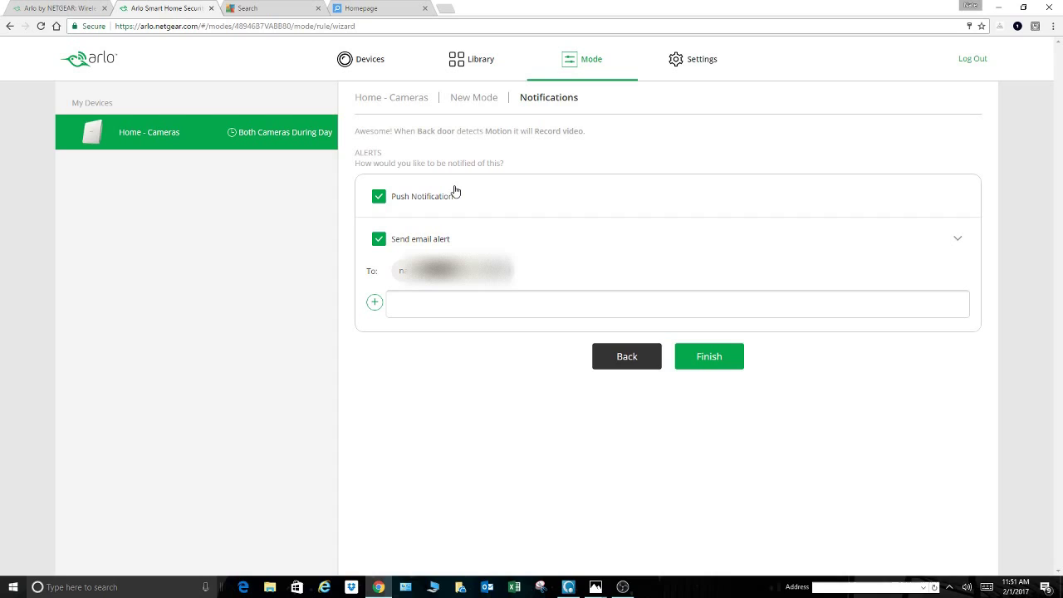
Keep push notification and email alert enabled for the Back door rule, review its summary and save it
left_click(708, 357)
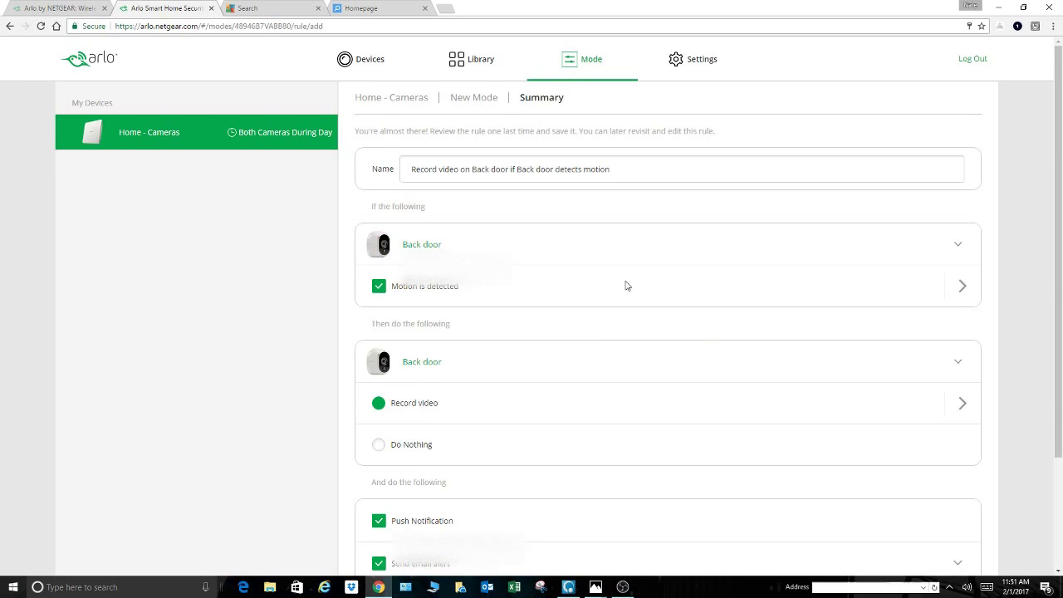
scroll(633, 235, "down", 1)
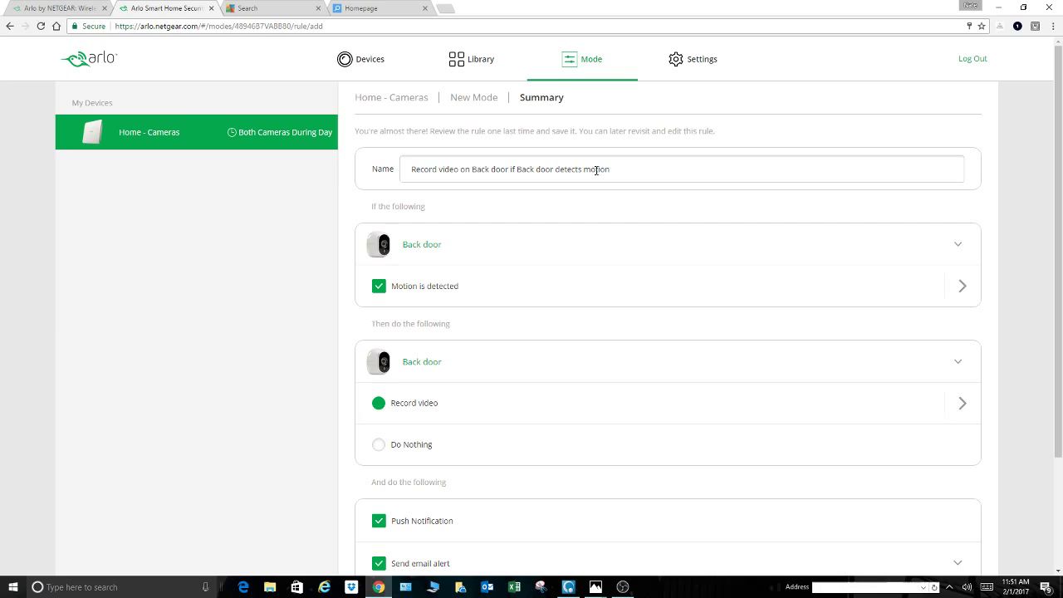
scroll(596, 169, "down", 2)
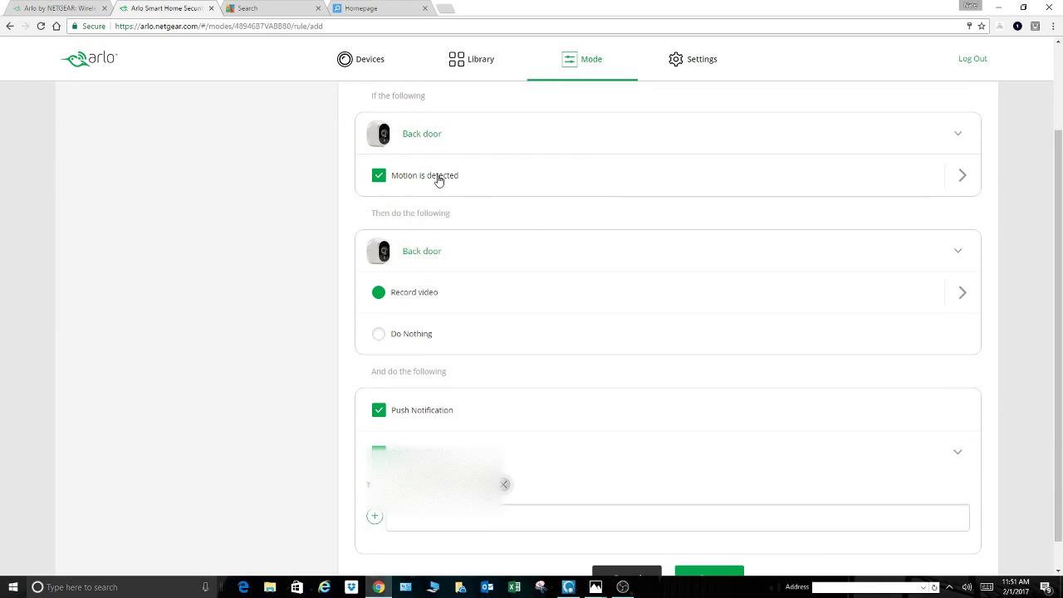
scroll(449, 365, "down", 1)
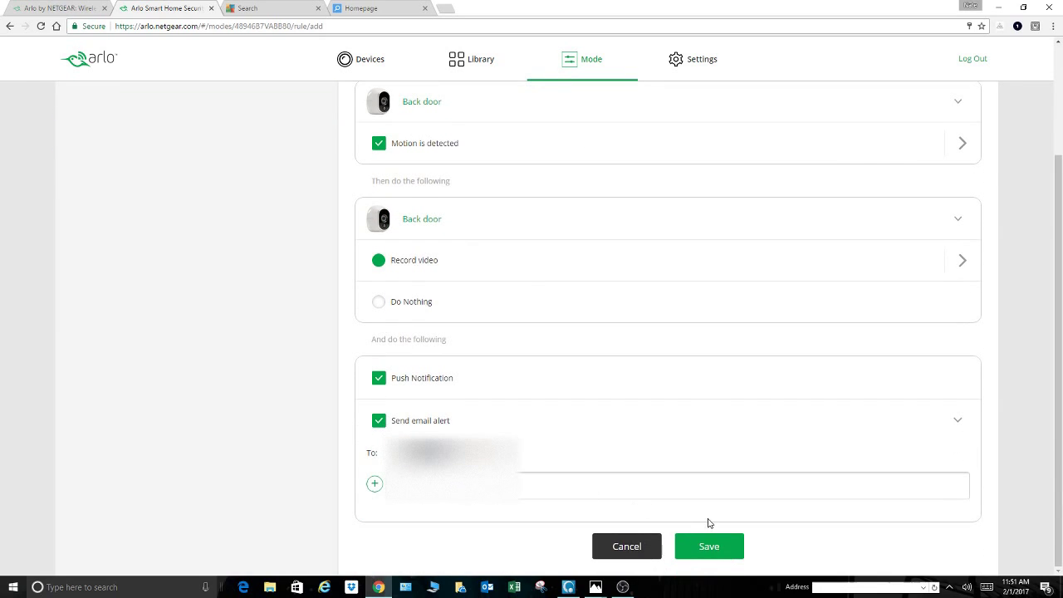
left_click(716, 548)
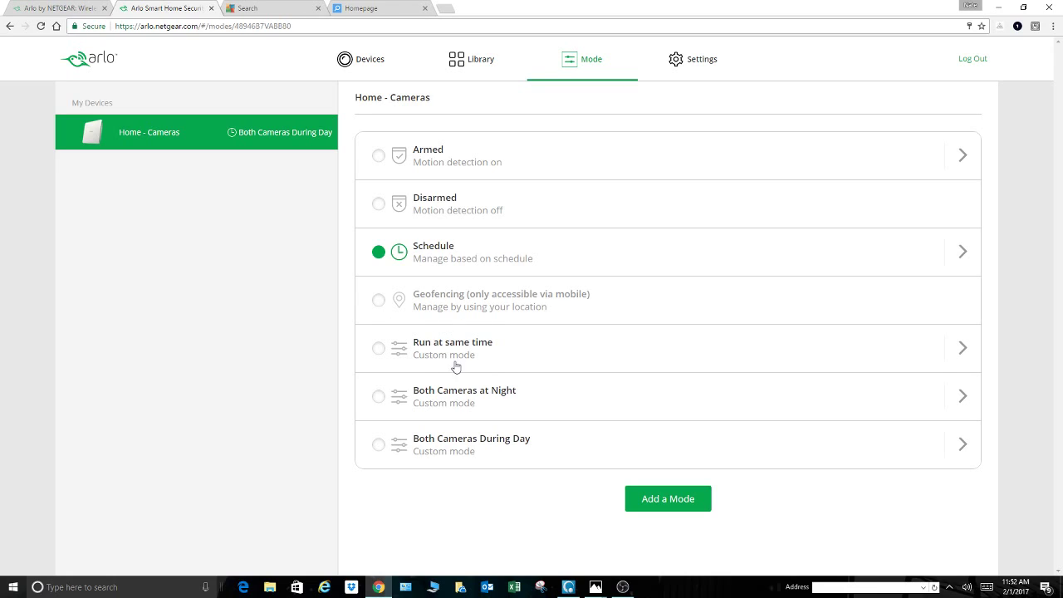
Add another rule to the "Run at same time" mode, triggered by motion at the Front door camera
left_click(963, 349)
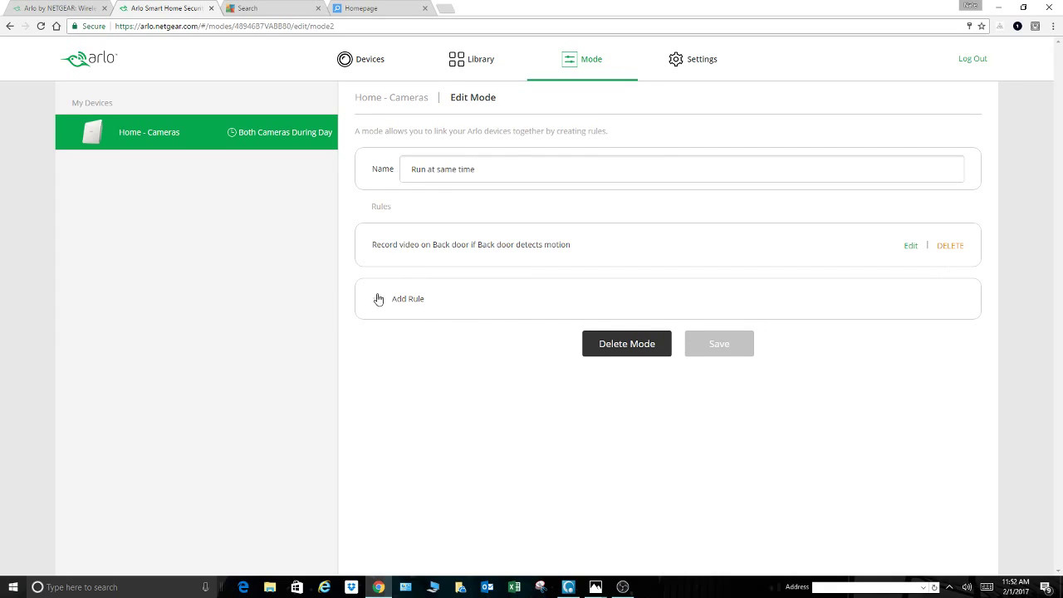
left_click(413, 304)
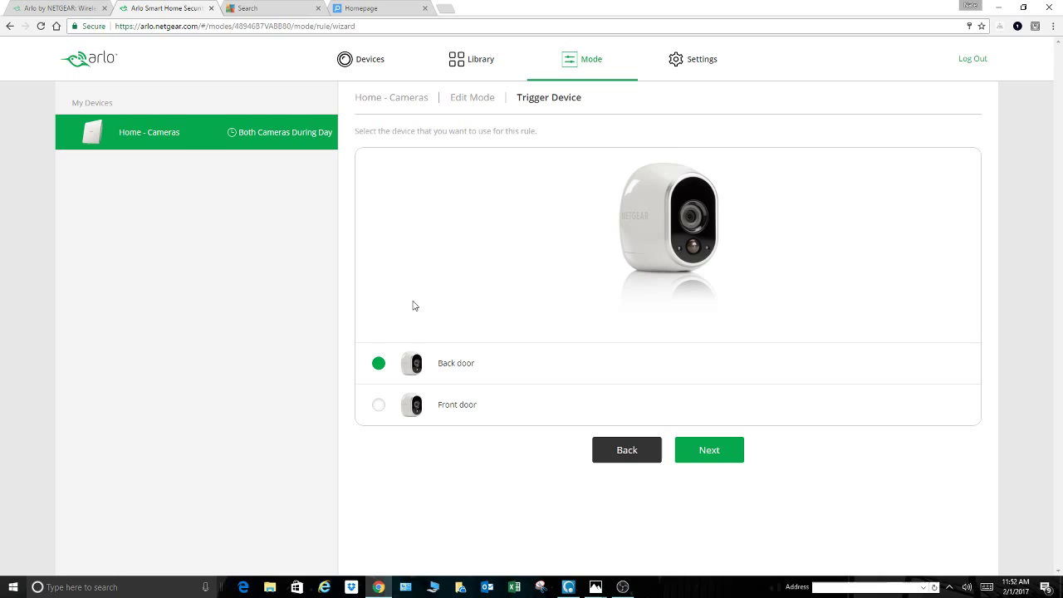
left_click(378, 406)
left_click(701, 452)
left_click(694, 230)
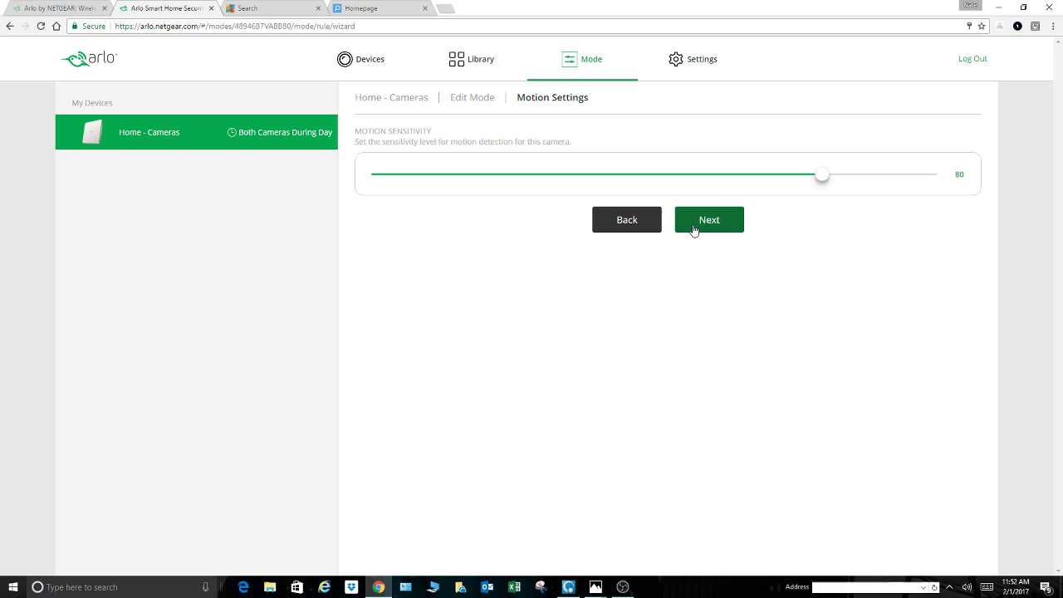
Set the Front door motion sensitivity to 24 and choose the Front door camera as the recording device
left_click_drag(803, 180, 503, 186)
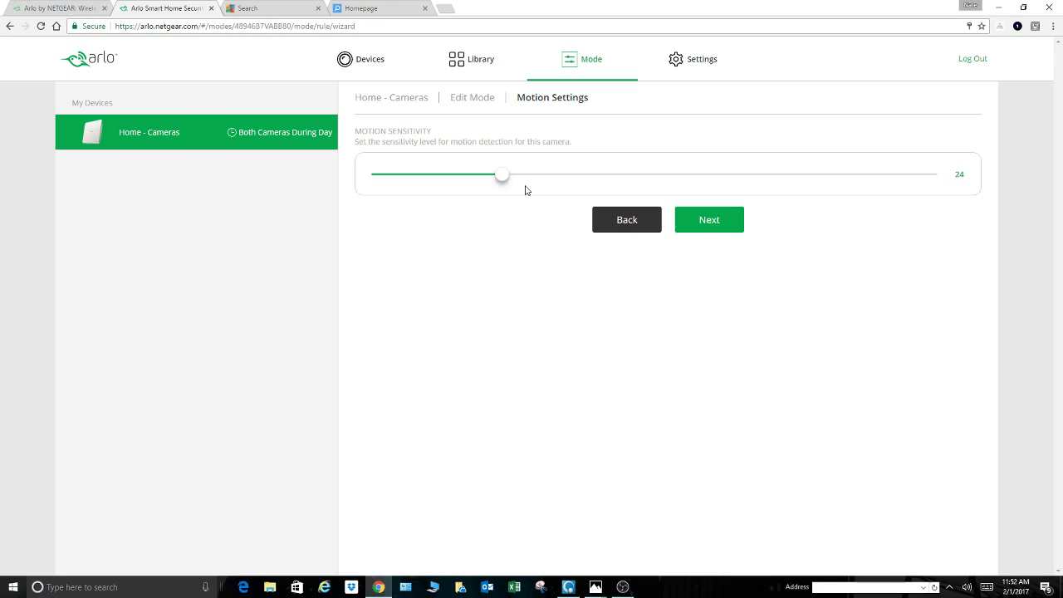
left_click(709, 227)
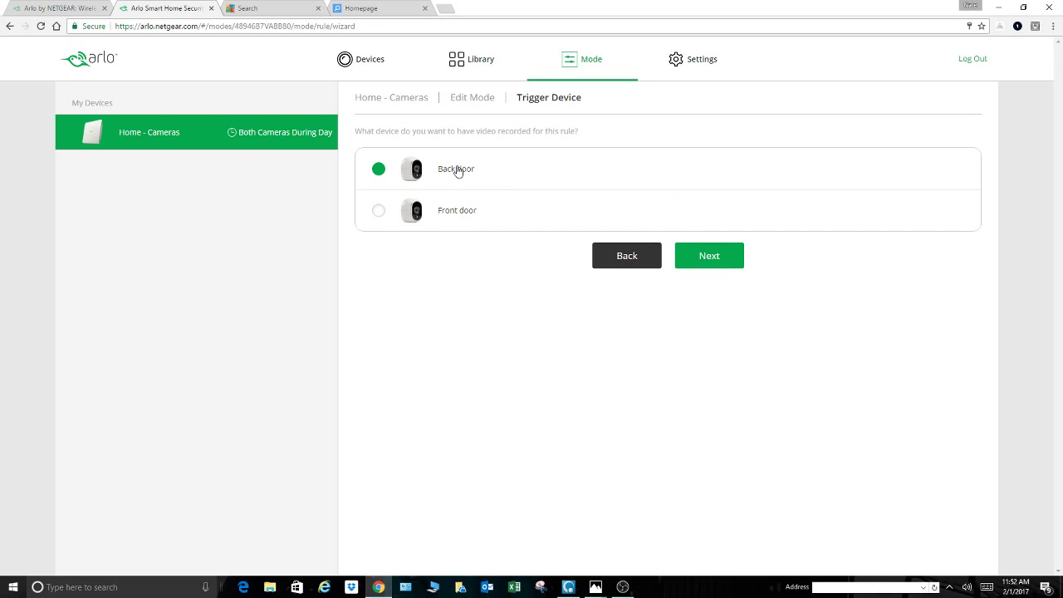
left_click(378, 212)
left_click(704, 263)
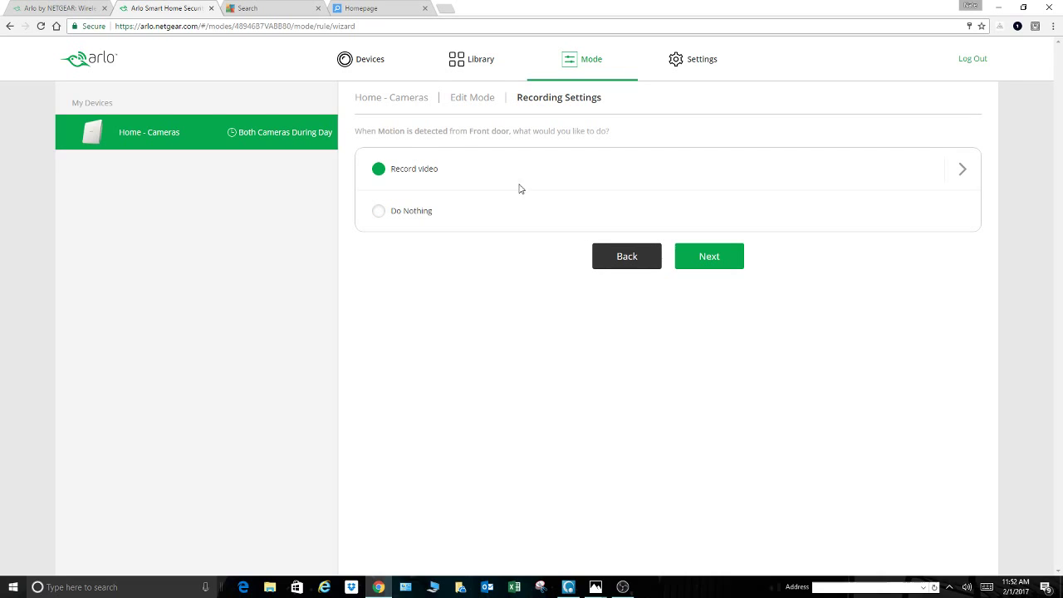
Try fixed recording lengths of 54 and 118 seconds for the Front door camera, and go back to 10 seconds
left_click(961, 168)
left_click(602, 217)
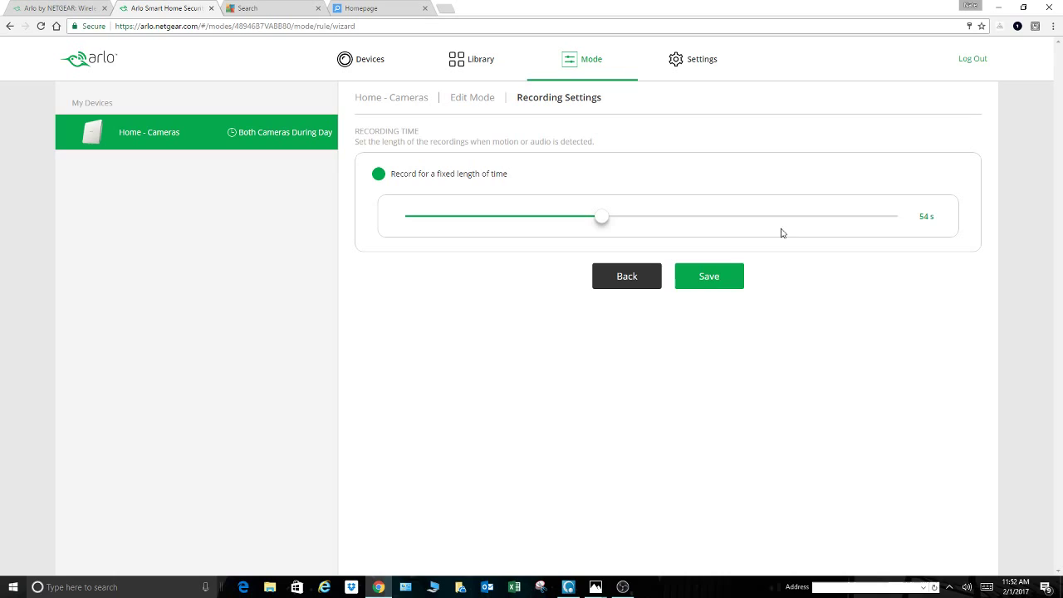
left_click(892, 217)
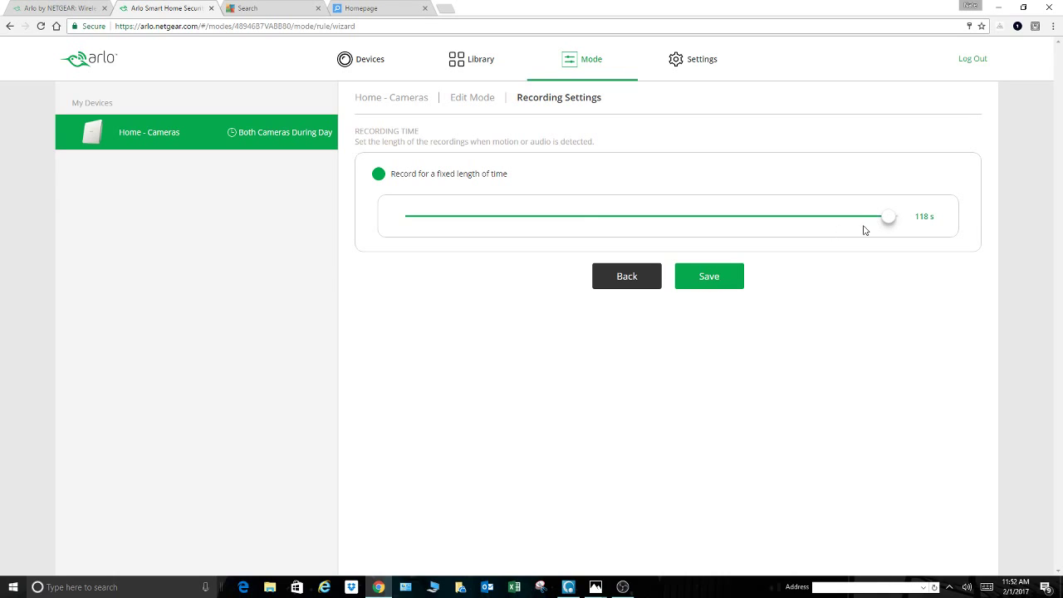
left_click_drag(892, 217, 381, 218)
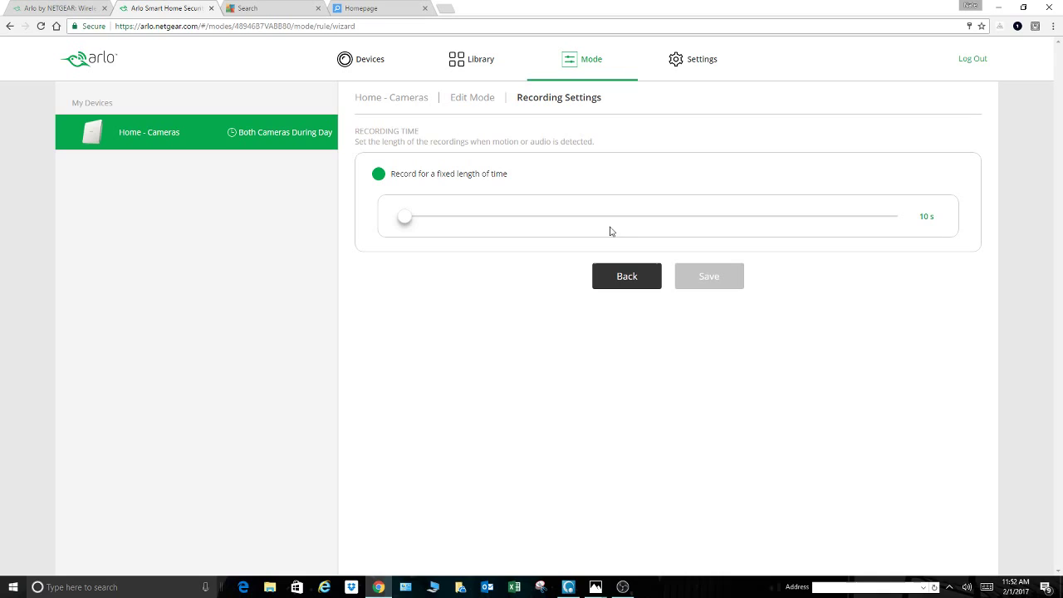
left_click(629, 276)
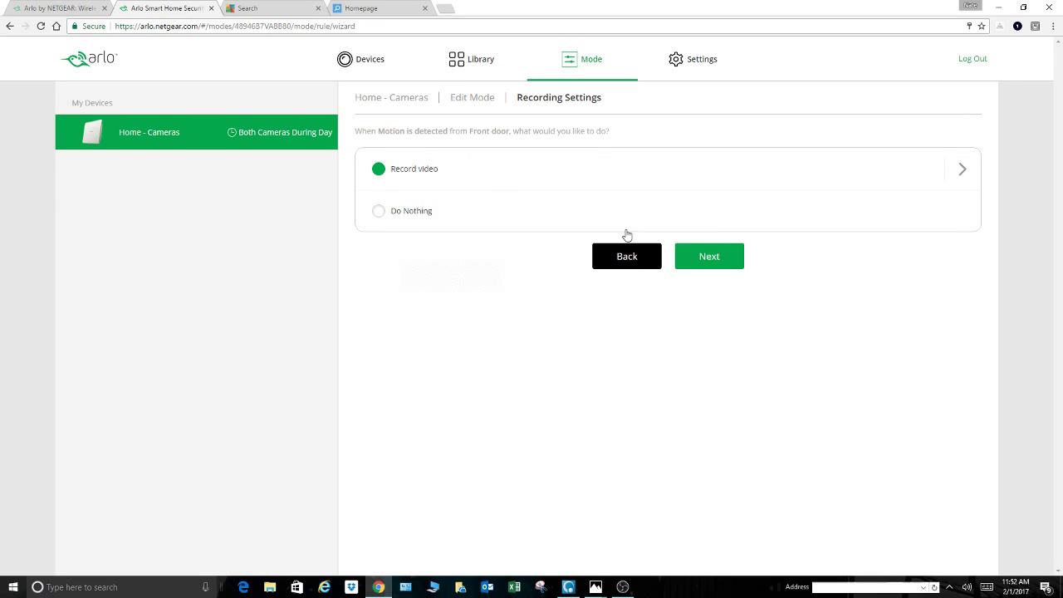
Keep video recording with push notification and email alert for the Front door rule, and save the rule
left_click(708, 256)
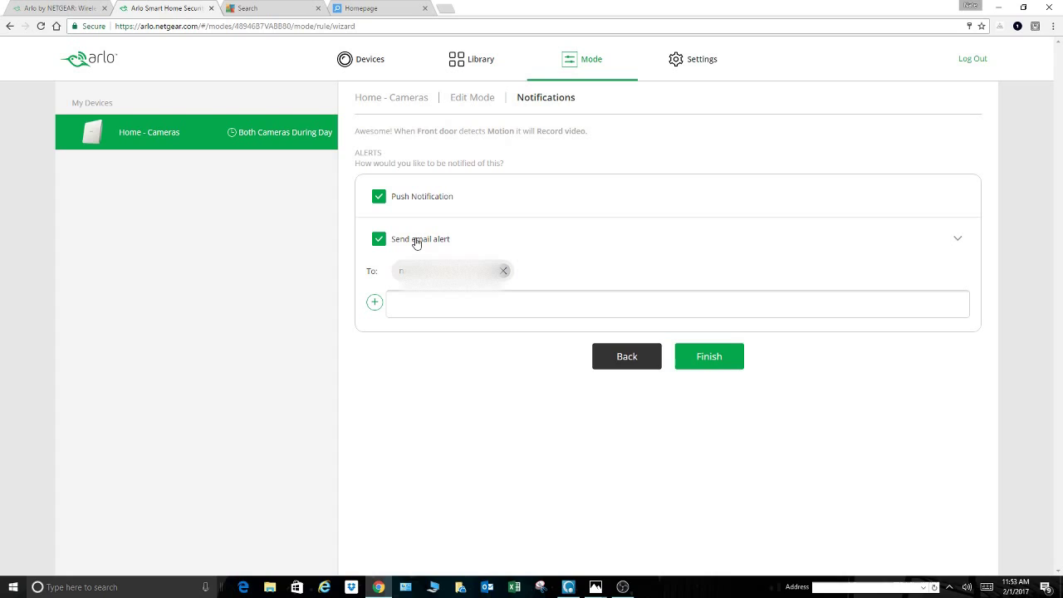
left_click(699, 360)
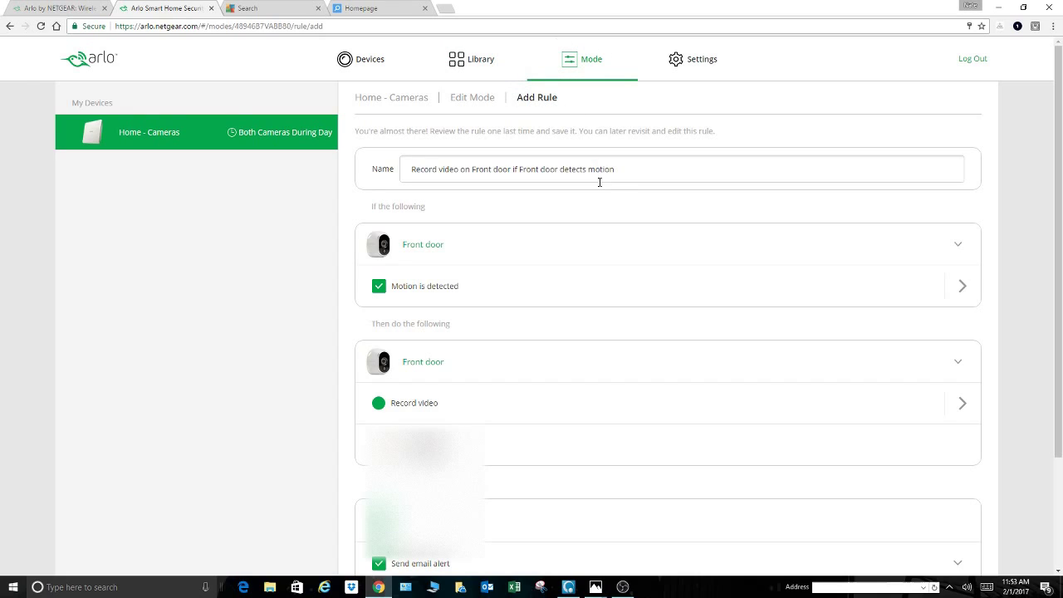
scroll(606, 195, "down", 3)
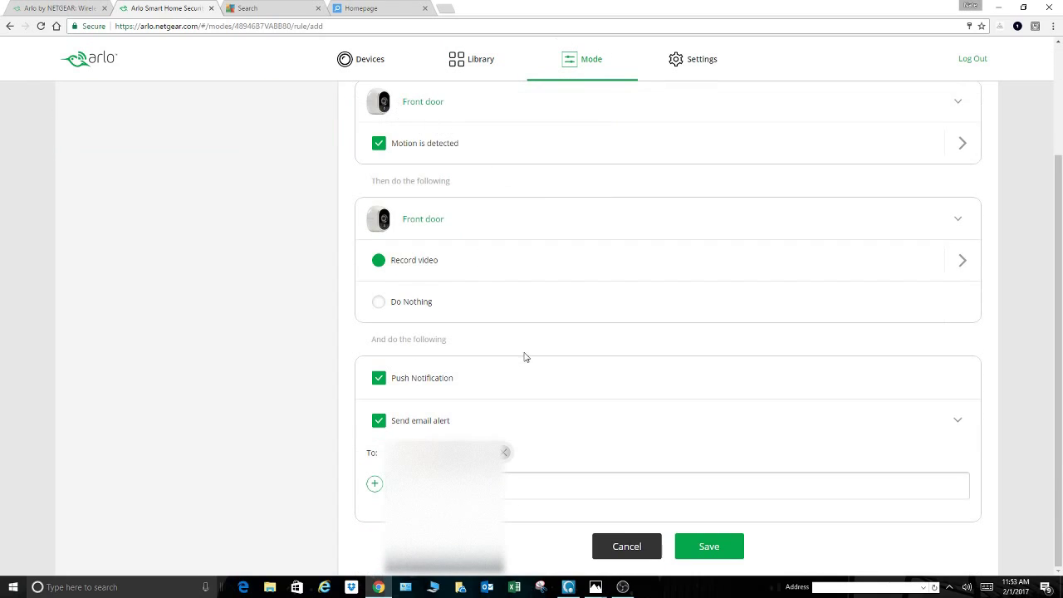
left_click(704, 545)
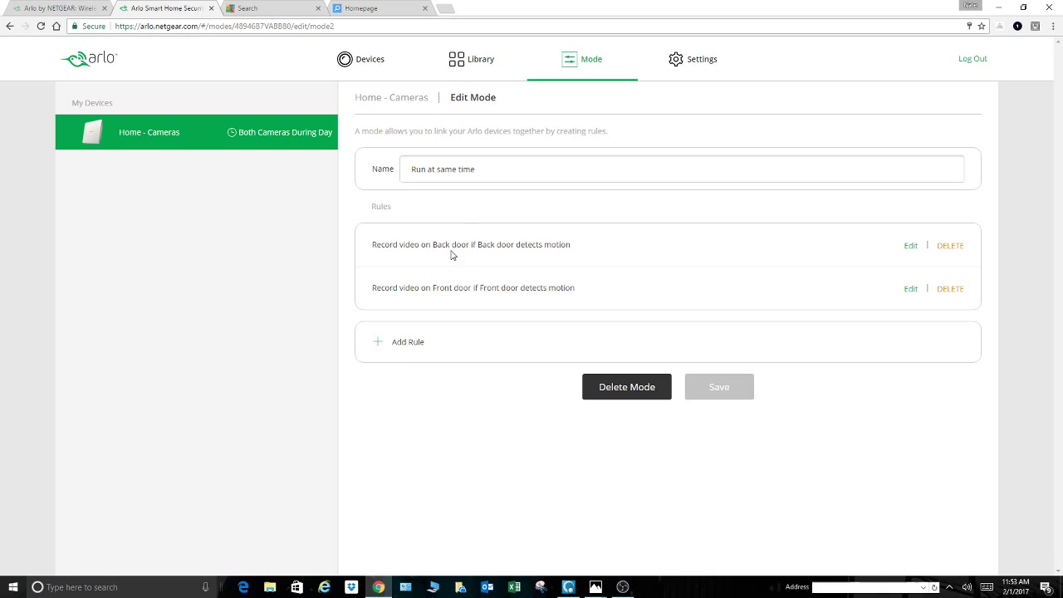
left_click_drag(432, 245, 574, 245)
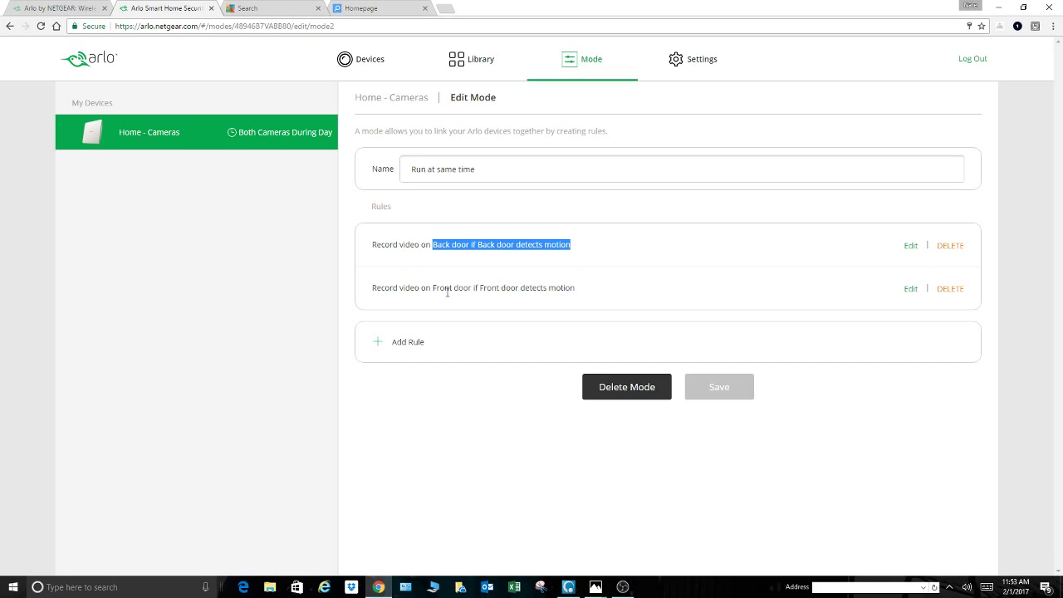
Review the Front door rule of the "Run at same time" mode and return to the Home - Cameras mode list
left_click_drag(433, 288, 588, 293)
left_click(594, 283)
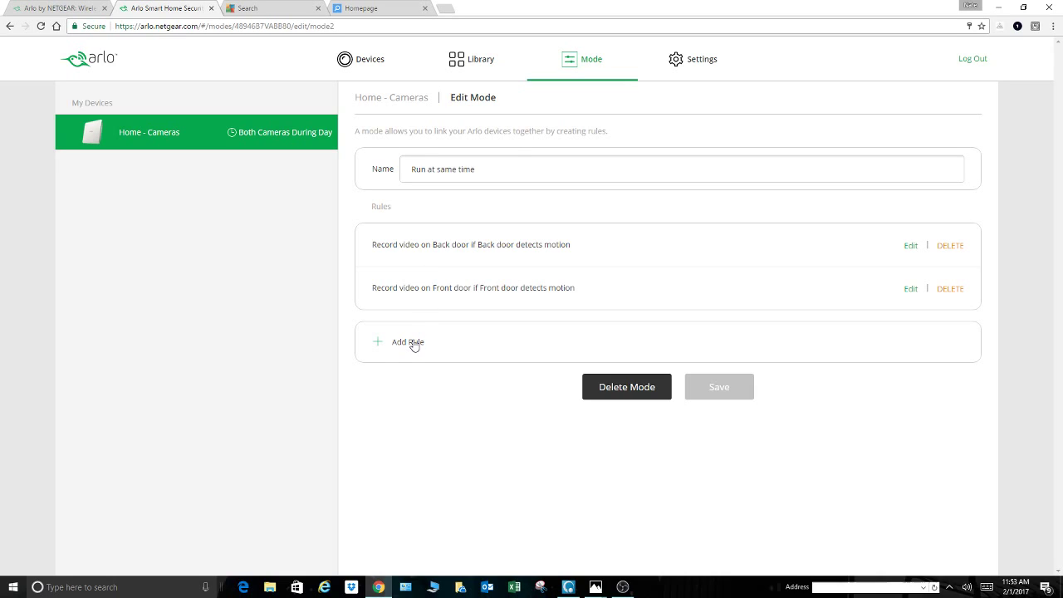
left_click(398, 99)
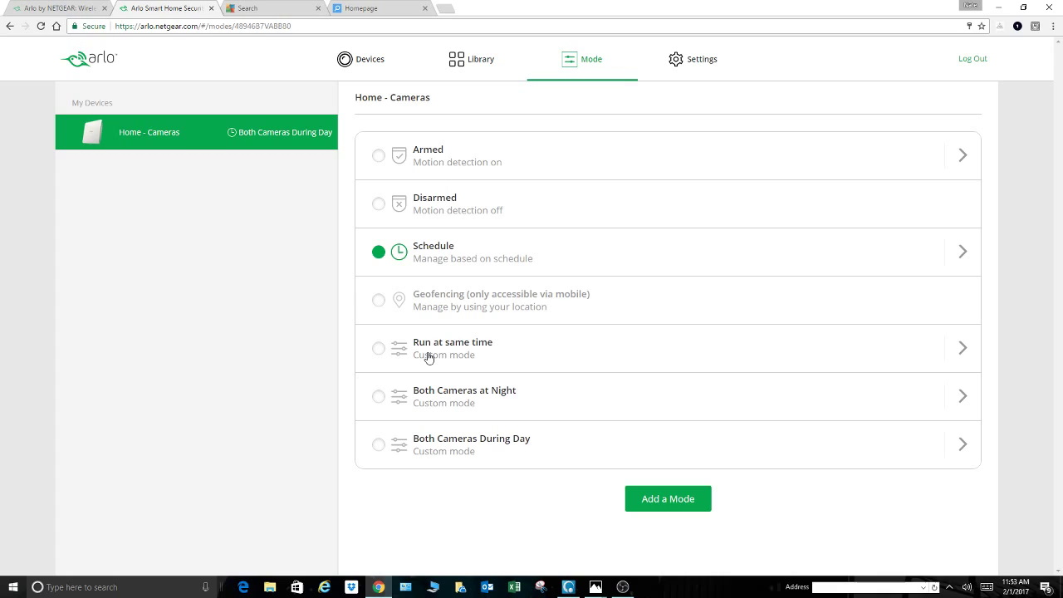
Start a new entry in the weekly schedule for the "Run at same time" mode, covering all seven days
left_click(962, 253)
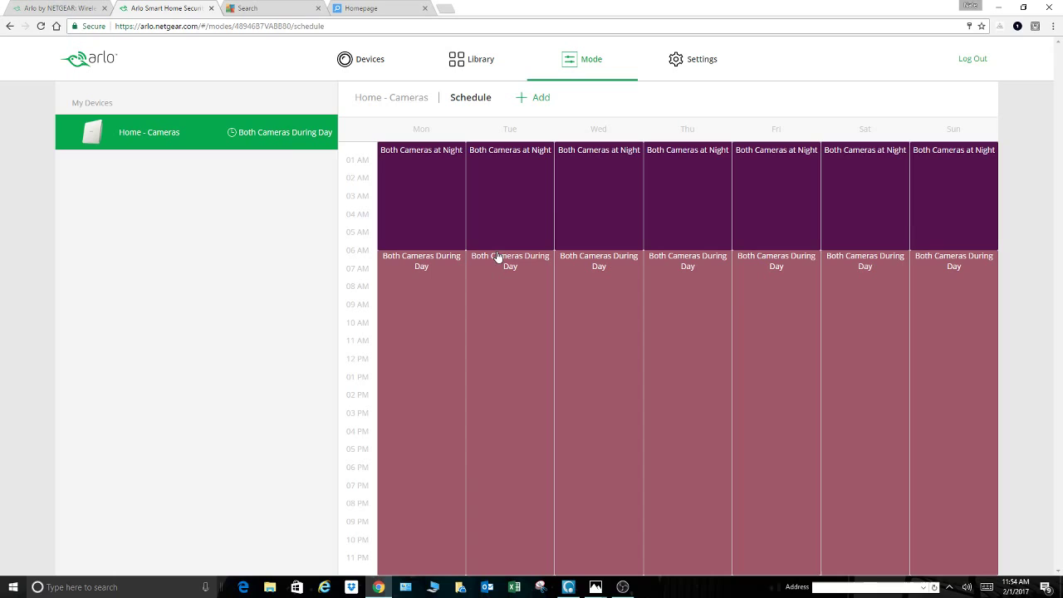
left_click(540, 100)
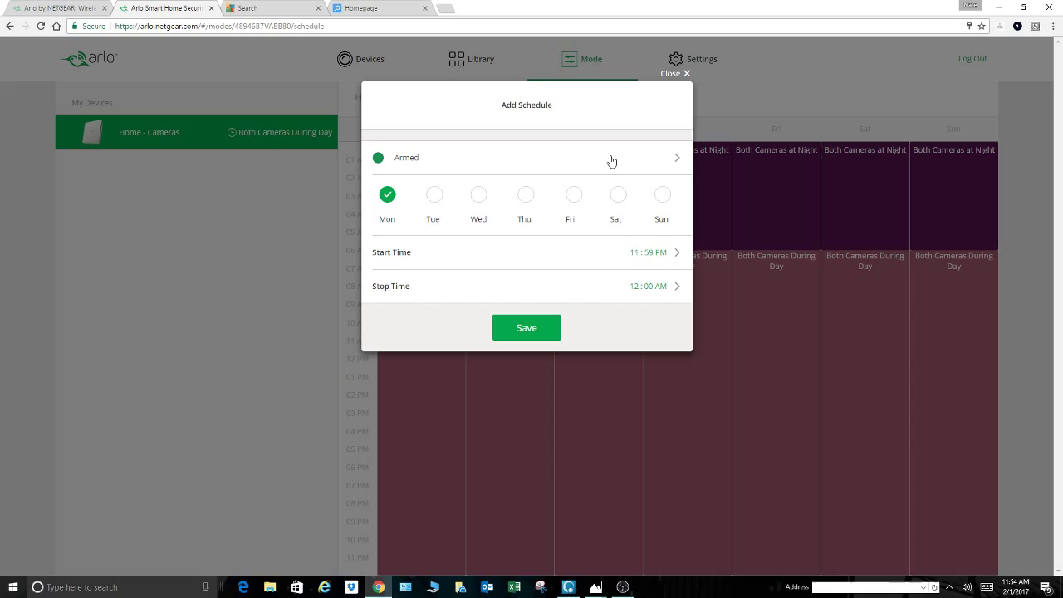
left_click(677, 160)
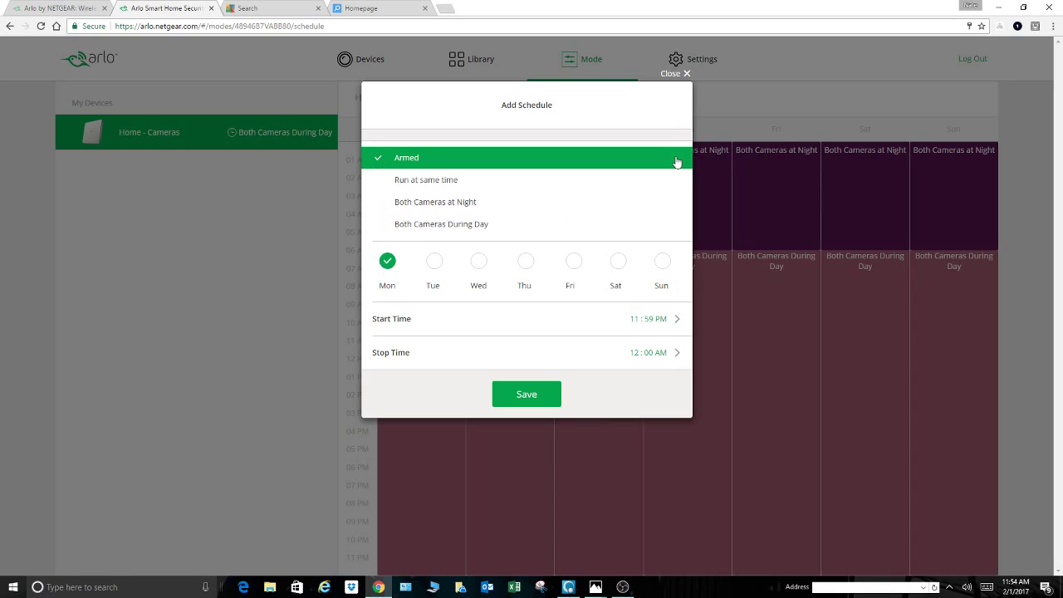
left_click(426, 181)
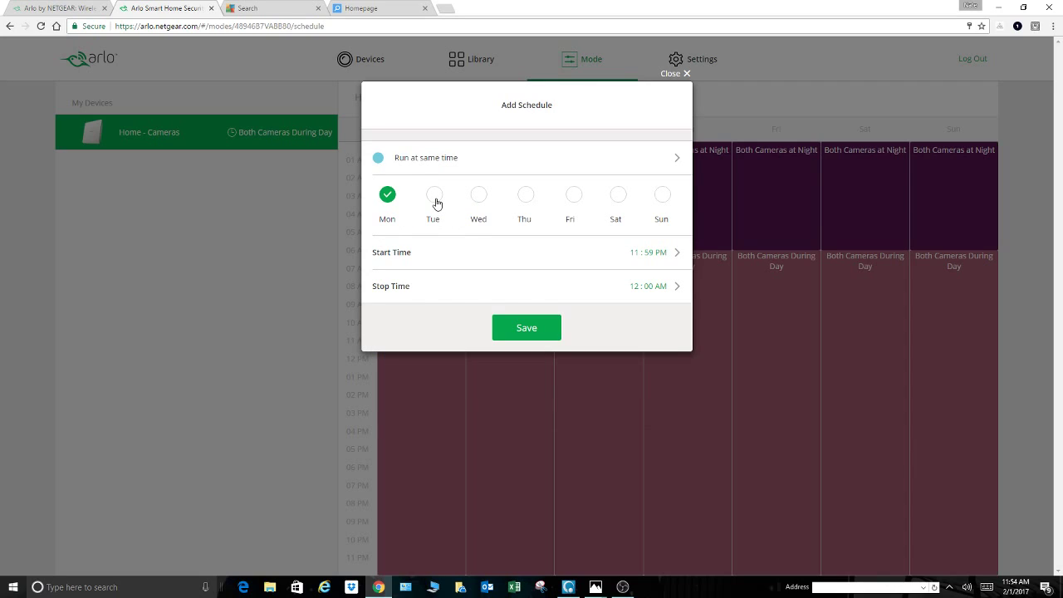
left_click(434, 201)
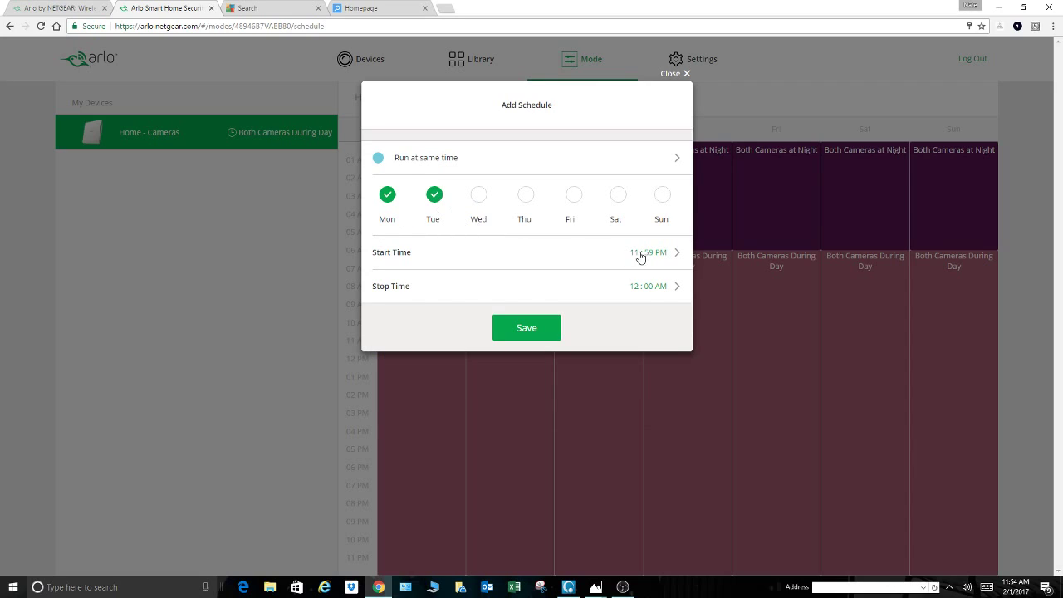
left_click(477, 199)
left_click(524, 199)
left_click(573, 197)
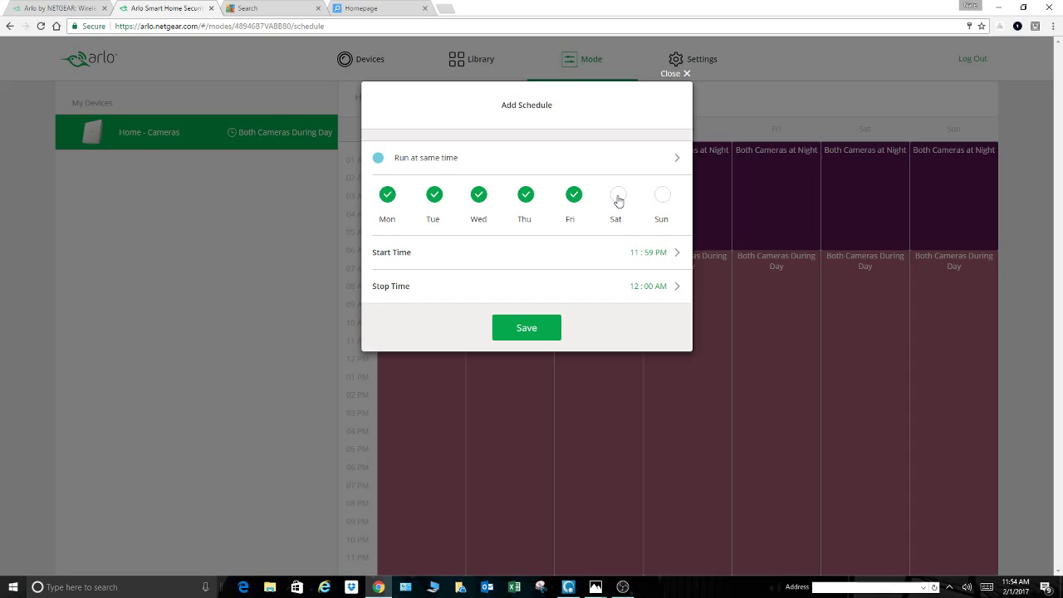
left_click(617, 200)
left_click(660, 200)
Try a start time of 09:59 PM and a stop time of 06:00 AM for the schedule entry, and discard it
left_click(657, 253)
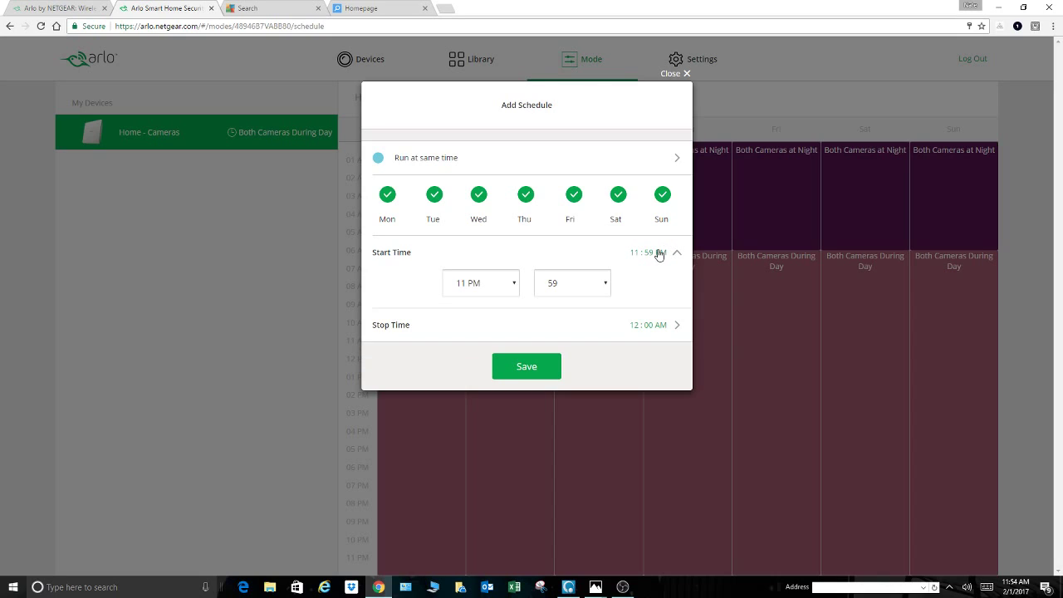
left_click(514, 282)
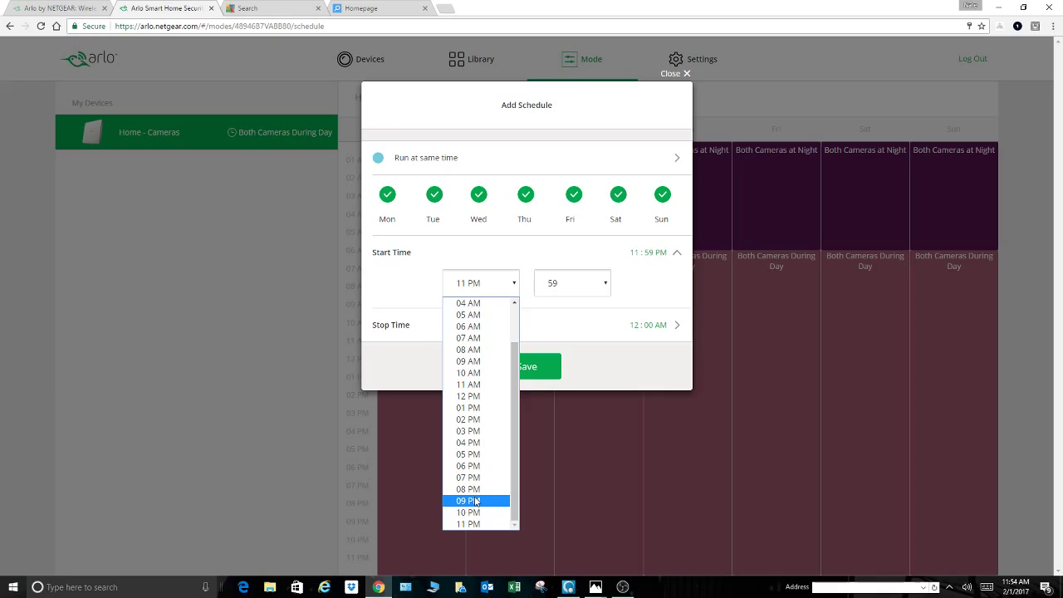
left_click(478, 500)
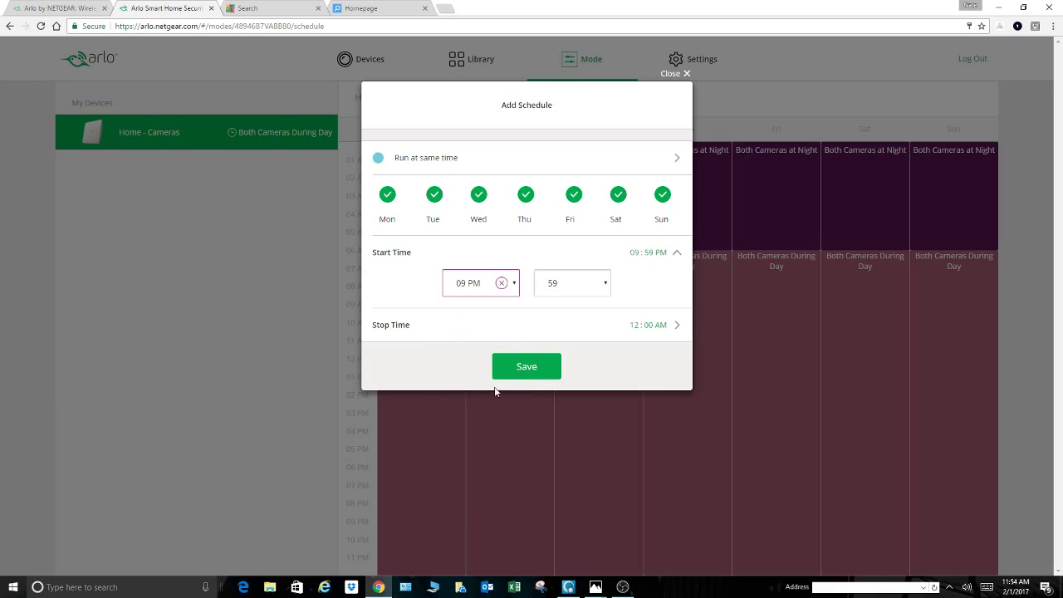
left_click(638, 330)
left_click(512, 354)
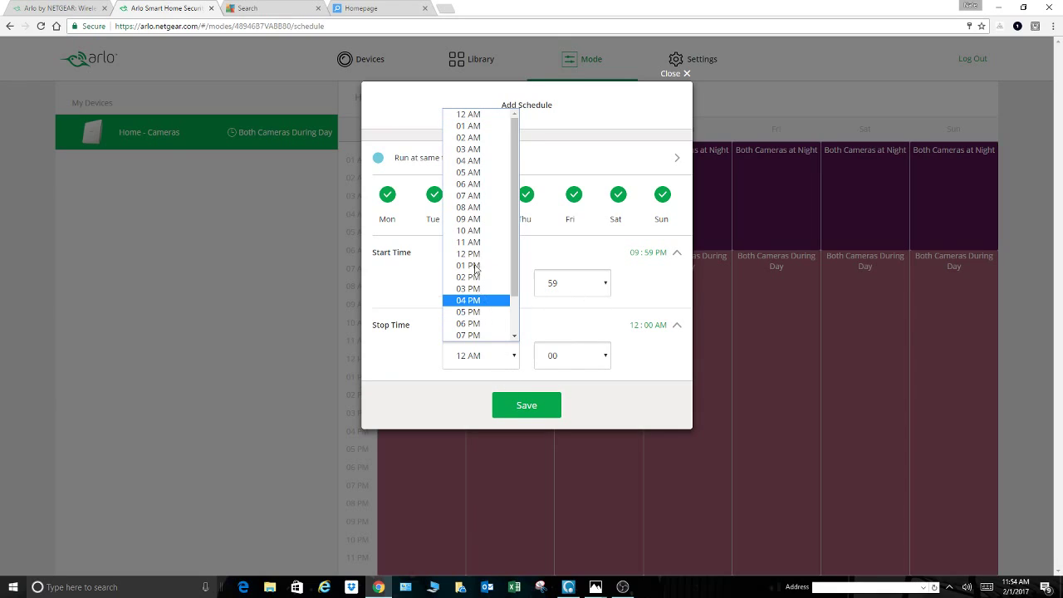
left_click(475, 183)
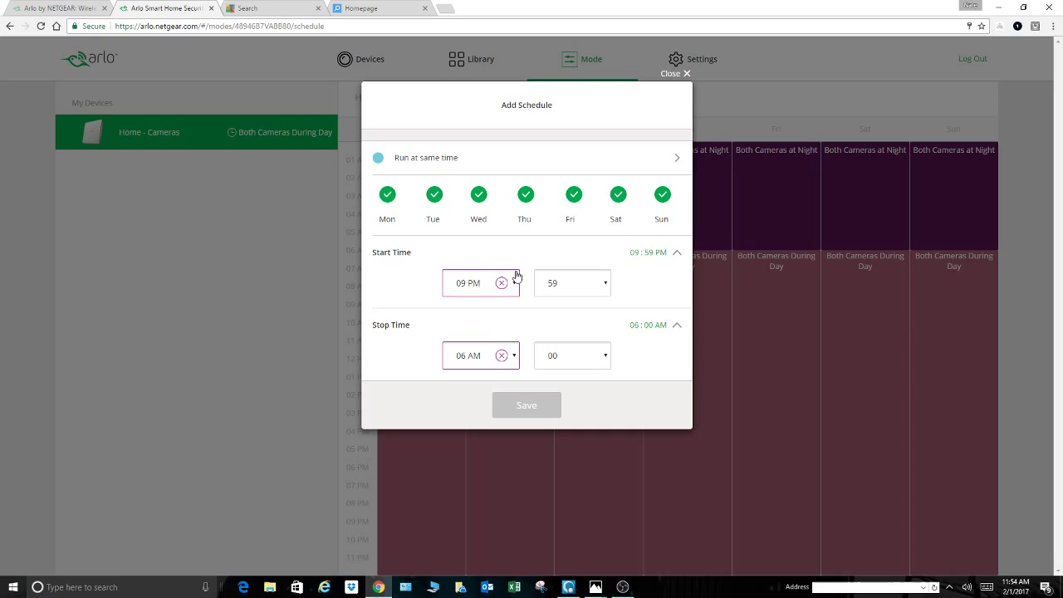
left_click(681, 73)
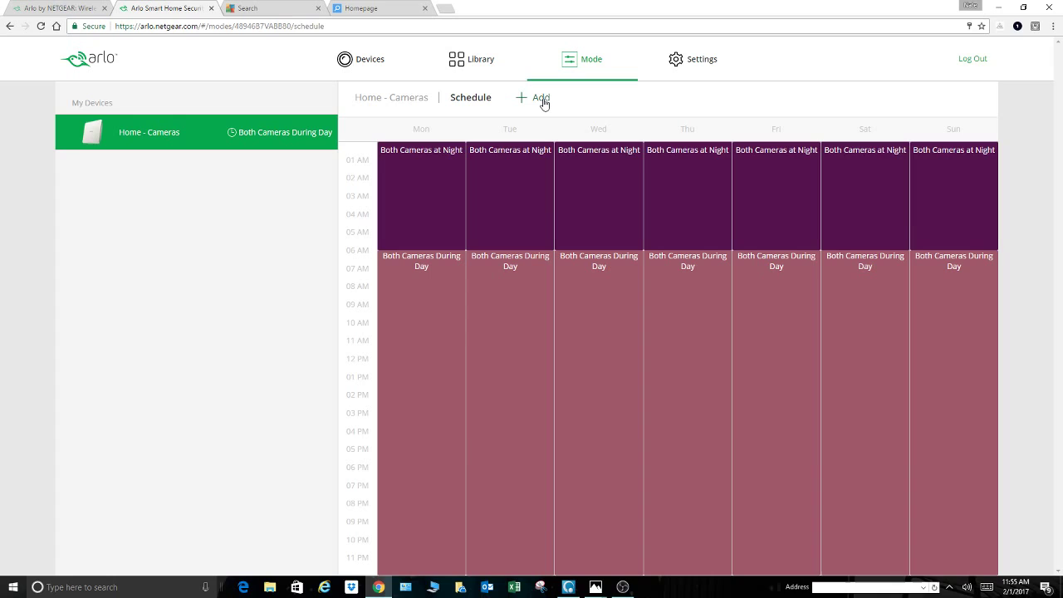
left_click(541, 98)
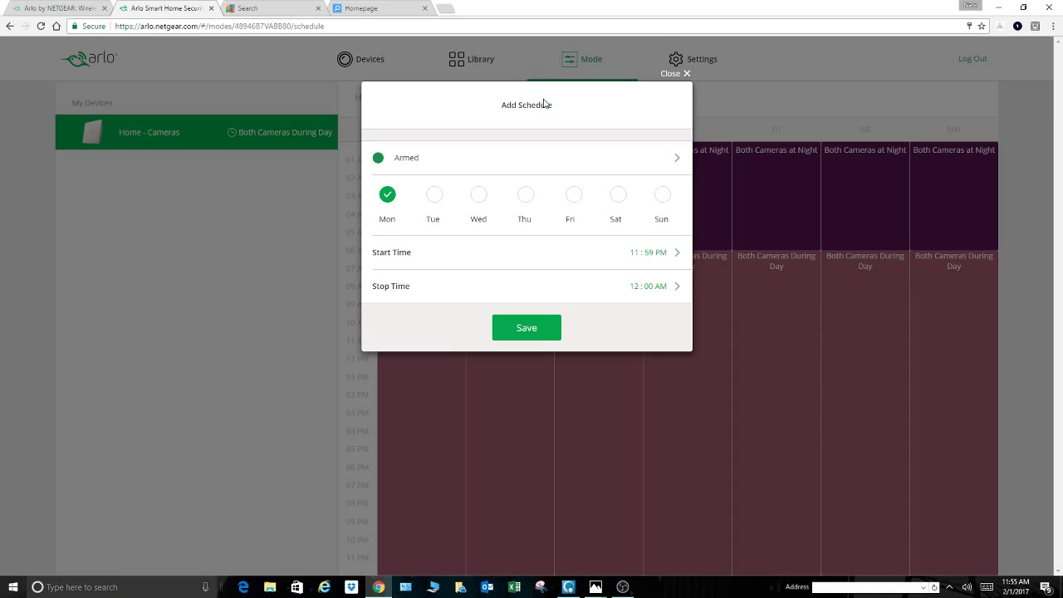
left_click(407, 159)
left_click(410, 179)
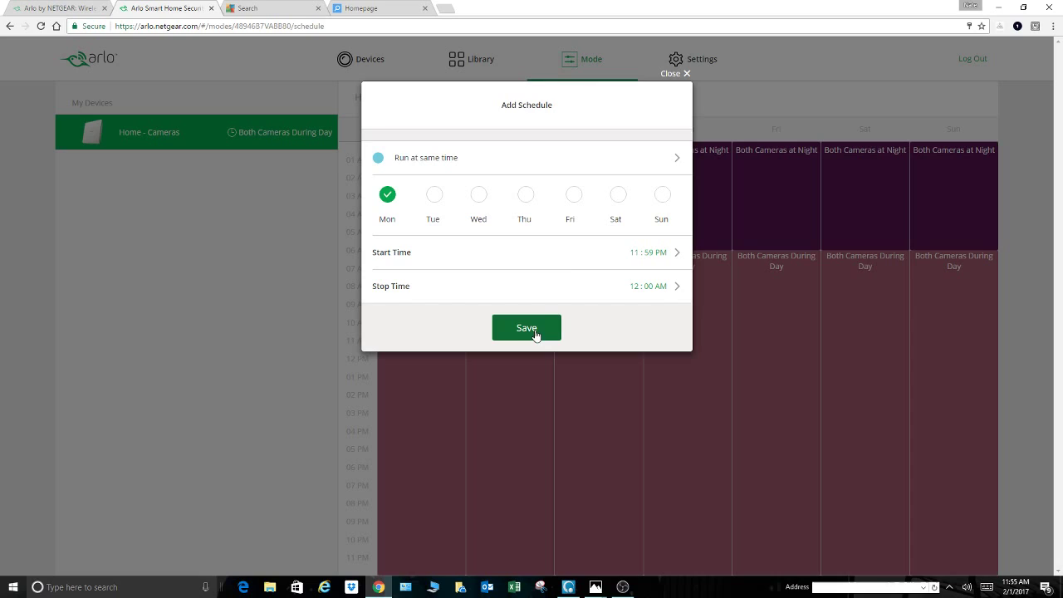
left_click(682, 75)
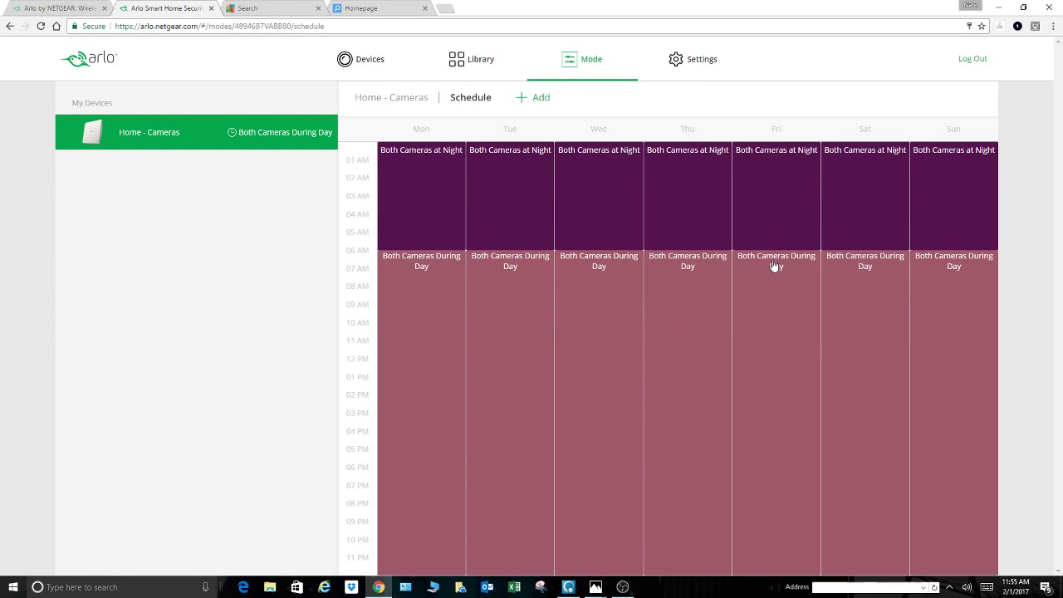
Examine the rules of the "Both Cameras at Night" mode and the trigger devices offered for a new rule
left_click(397, 100)
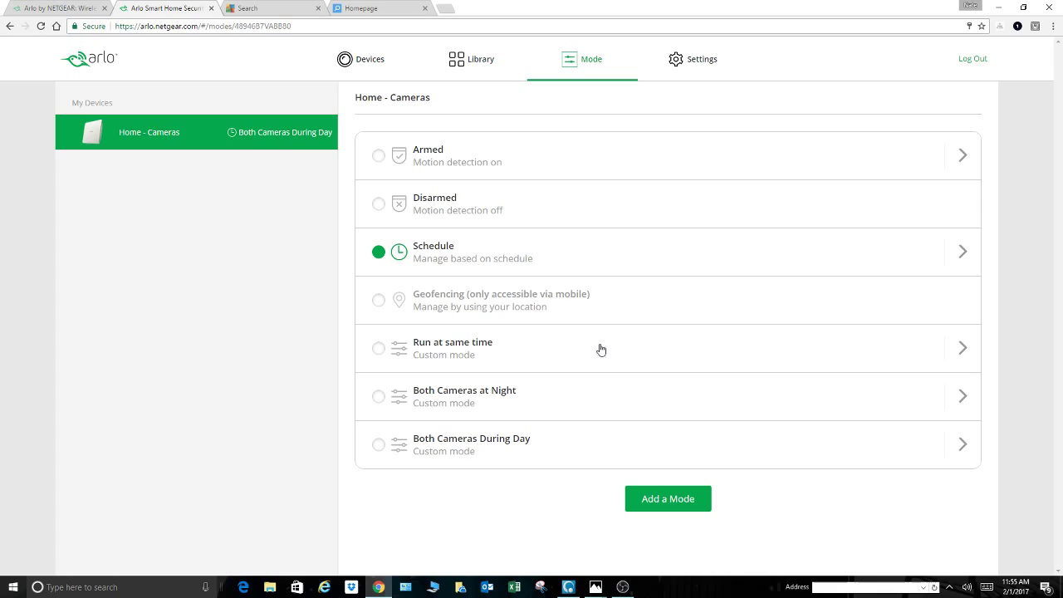
left_click(959, 257)
left_click(647, 403)
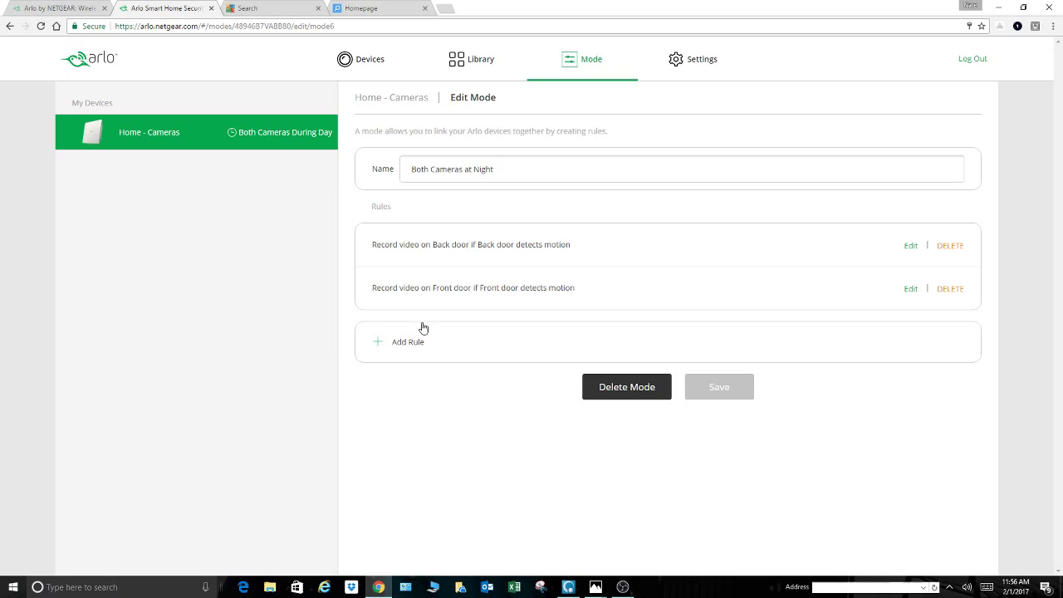
left_click(401, 346)
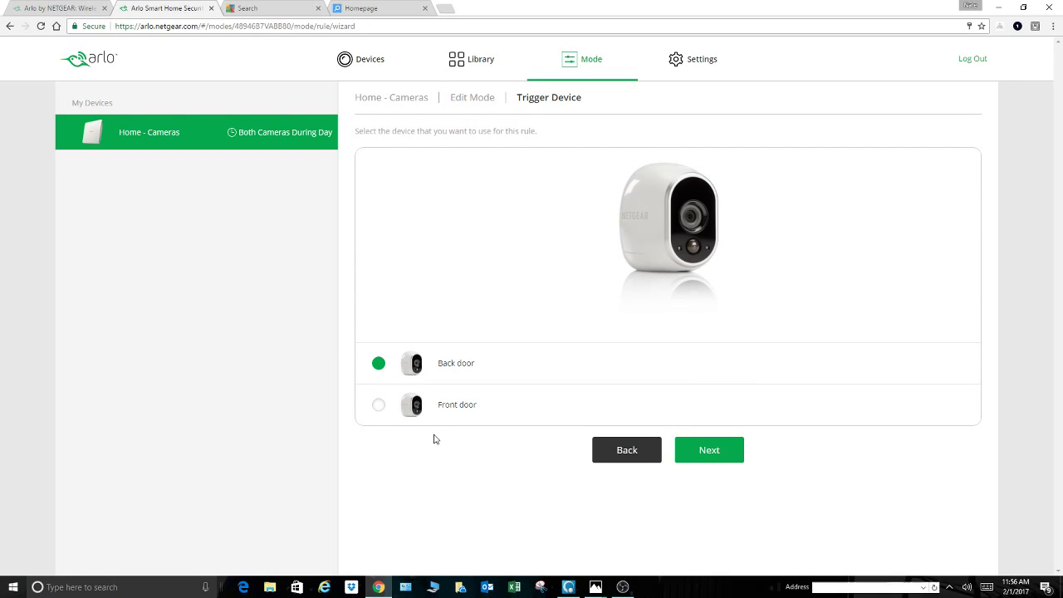
left_click(400, 97)
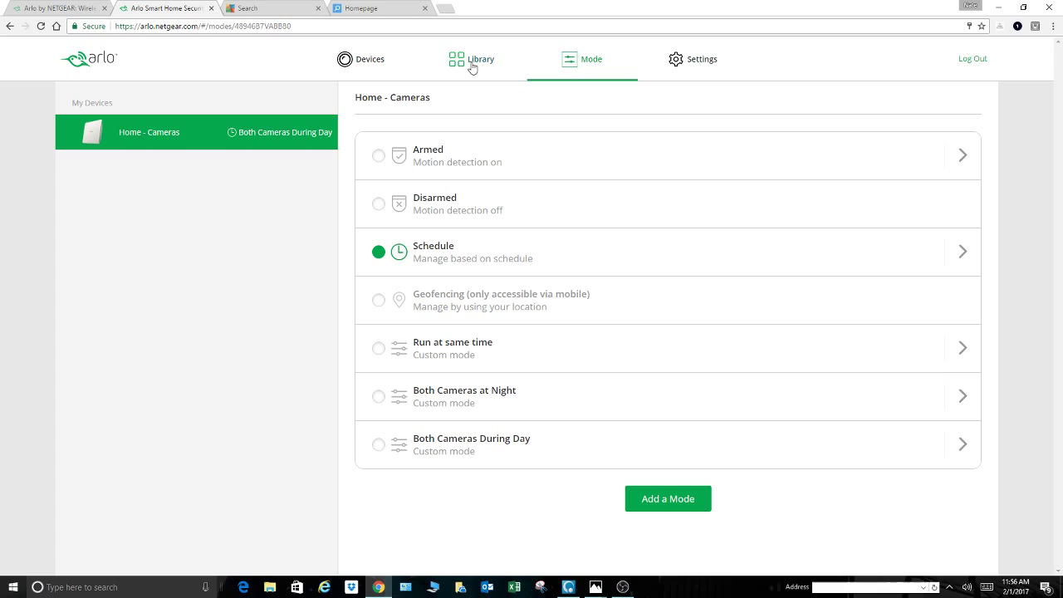
Check the Back door camera's device settings and return to the list of devices
left_click(688, 71)
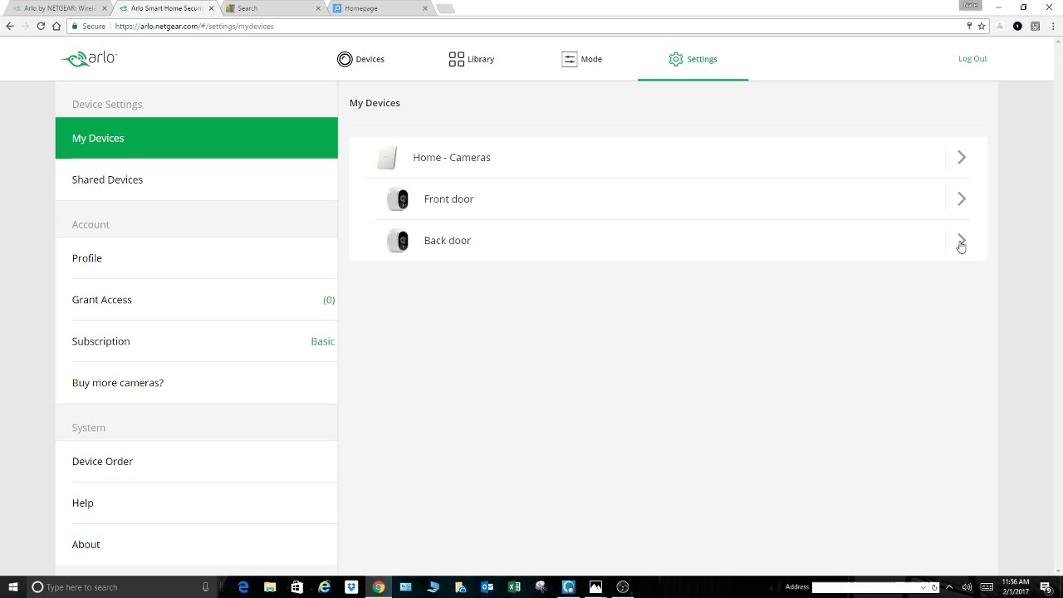
left_click(960, 241)
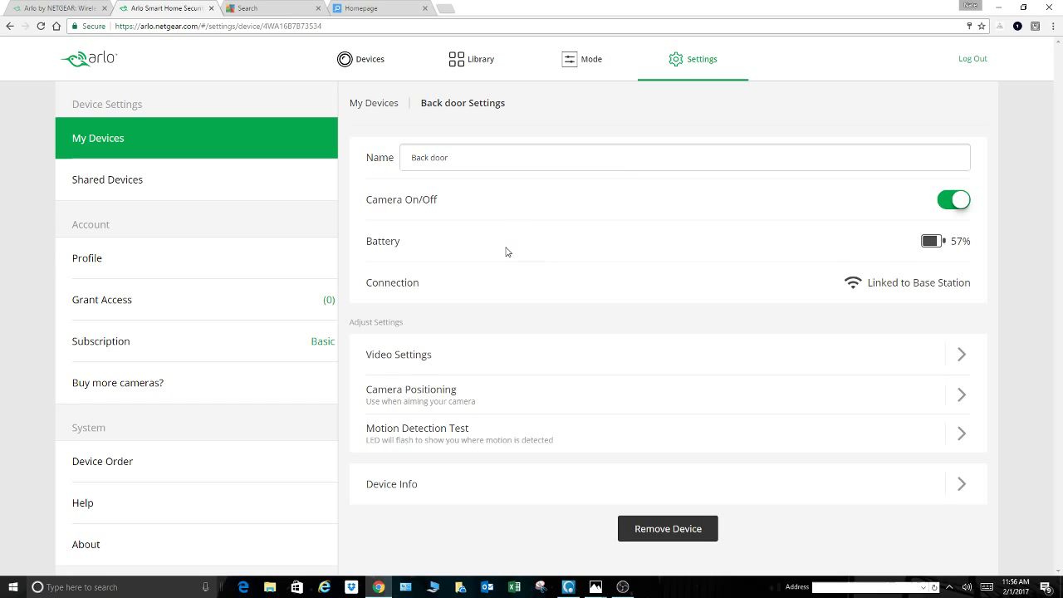
left_click(379, 109)
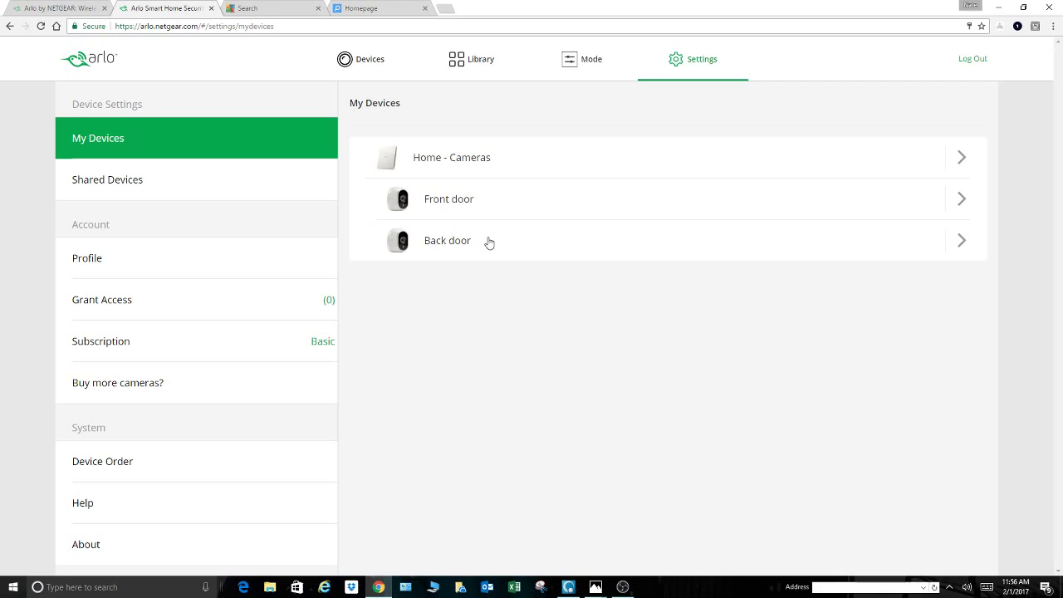
View the library of February recordings and go to the overview of both cameras
left_click(479, 61)
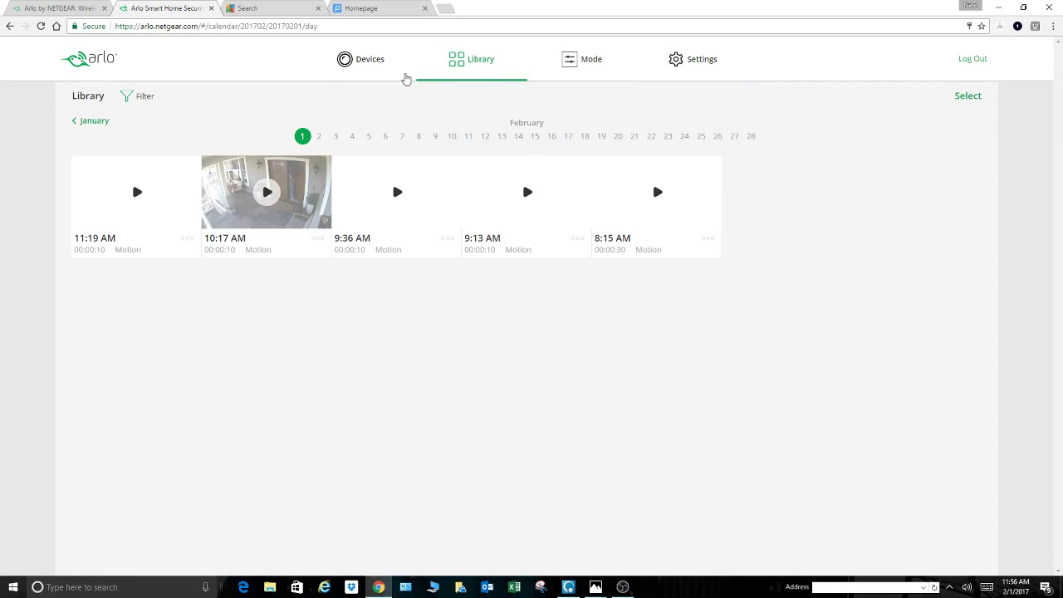
key("alt+Left")
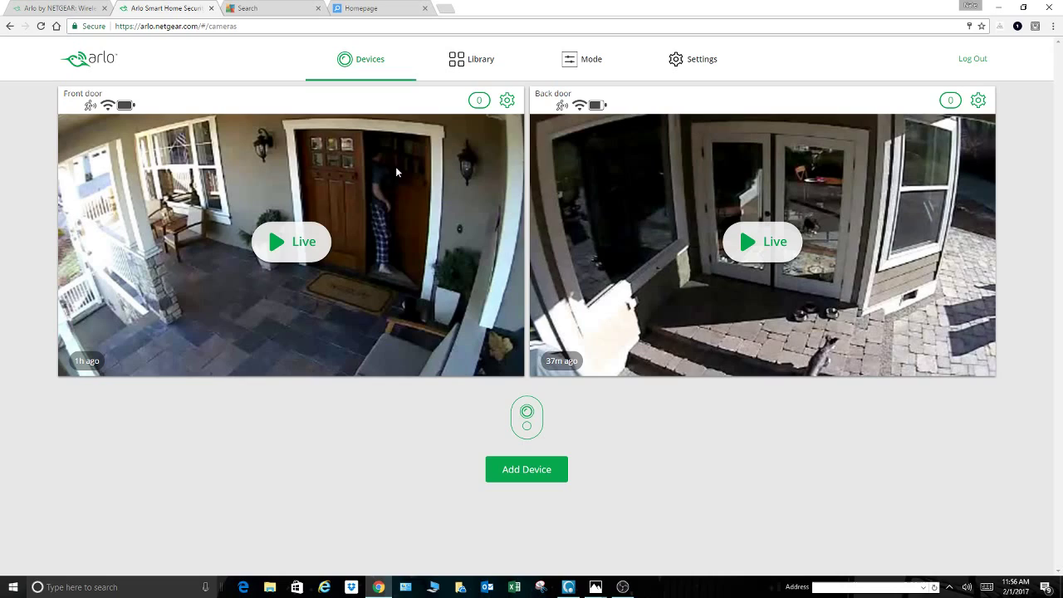